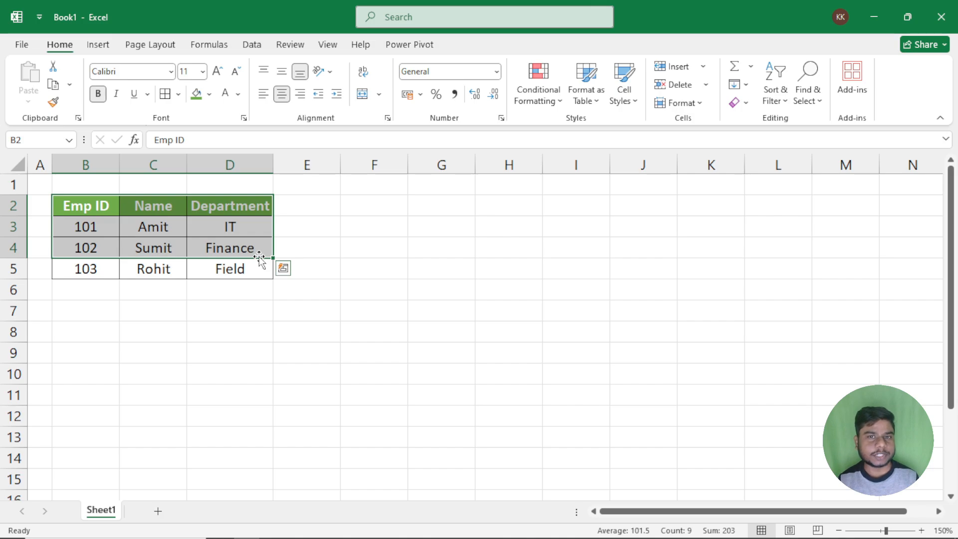
# Step: Select the employee table range B2:D5, and clear the selection by moving to cell D7
pyautogui.click(246, 239)
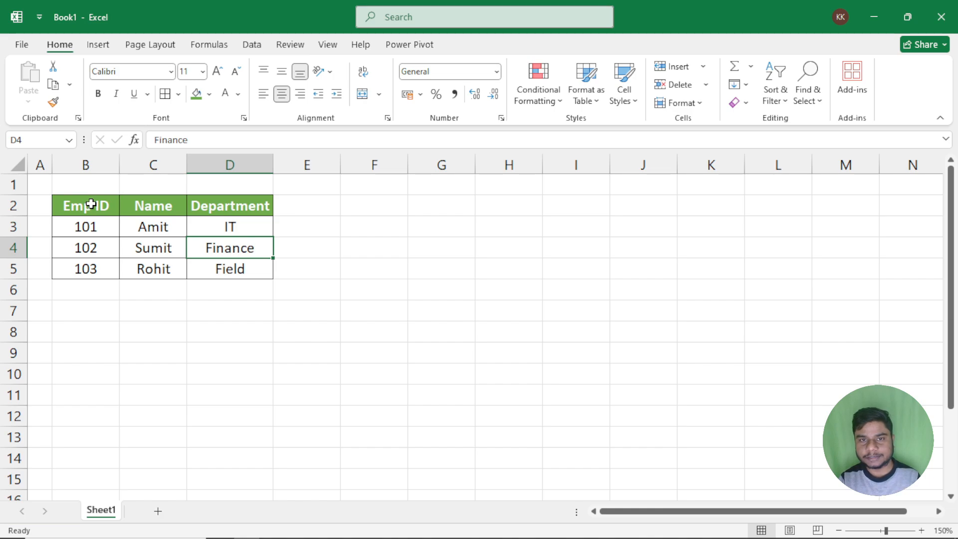
pyautogui.moveTo(97, 205); pyautogui.dragTo(244, 265)
pyautogui.click(235, 313)
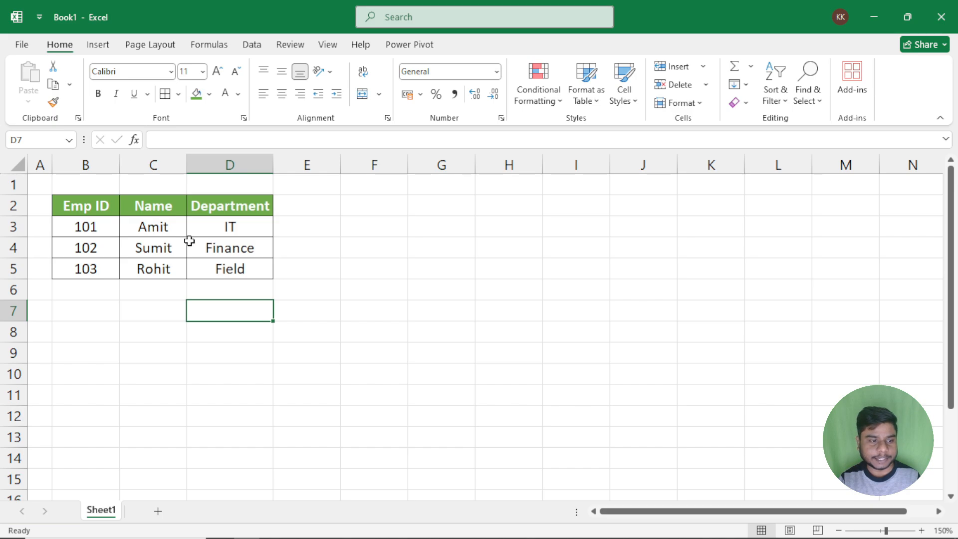
# Step: Practise selecting the whole employee table at once, starting from cell C4 inside it
pyautogui.click(170, 239)
pyautogui.hotkey('ctrl', 'a')
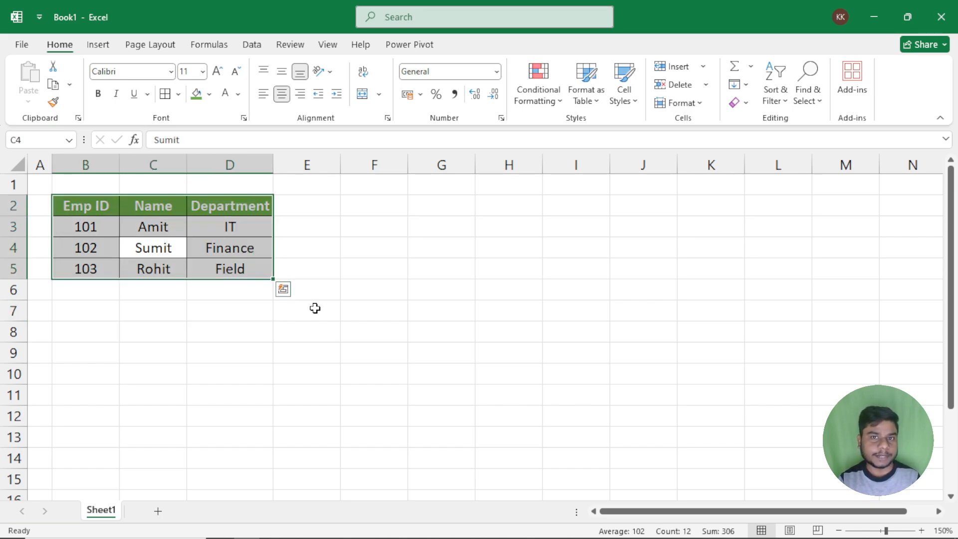
pyautogui.click(235, 336)
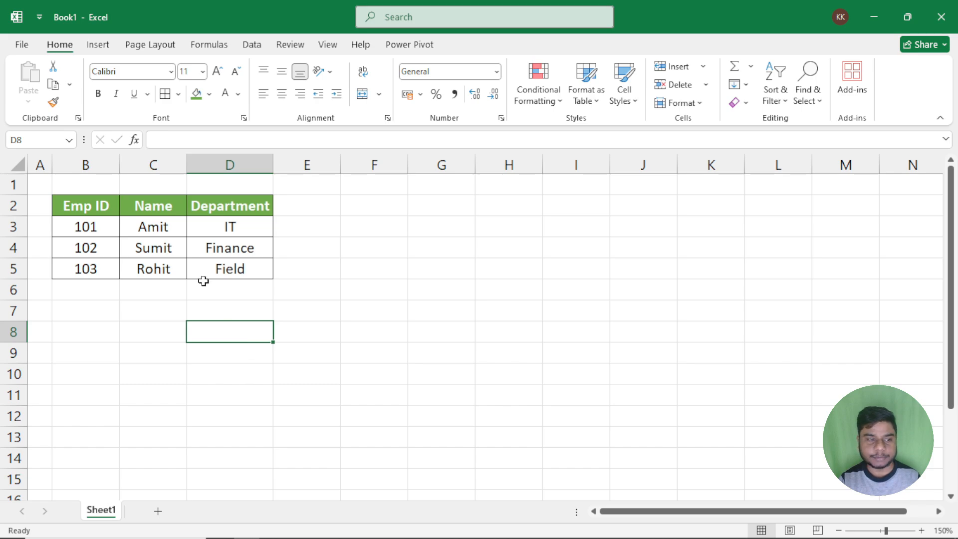
pyautogui.click(154, 251)
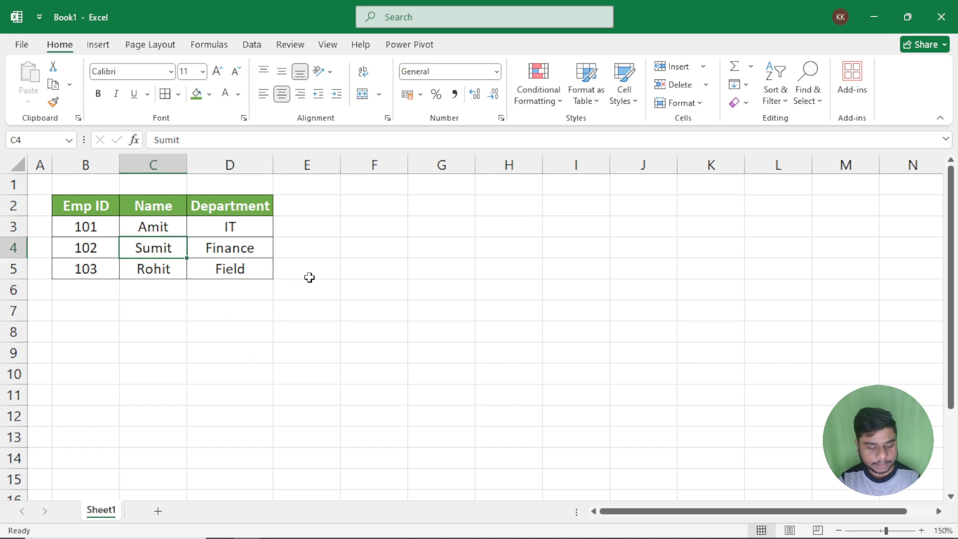
pyautogui.hotkey('ctrl', 'a')
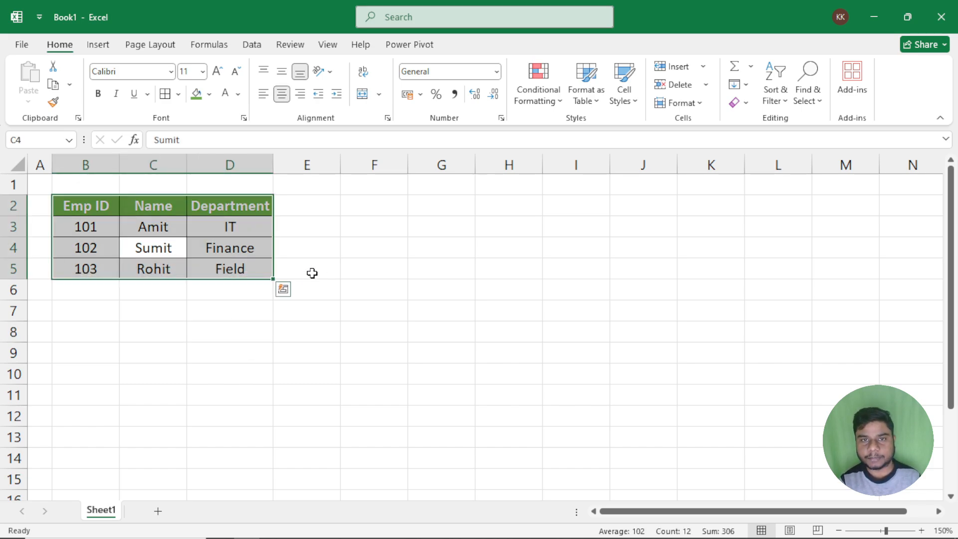
# Step: Select the entire worksheet starting from the empty cell F4
pyautogui.click(348, 253)
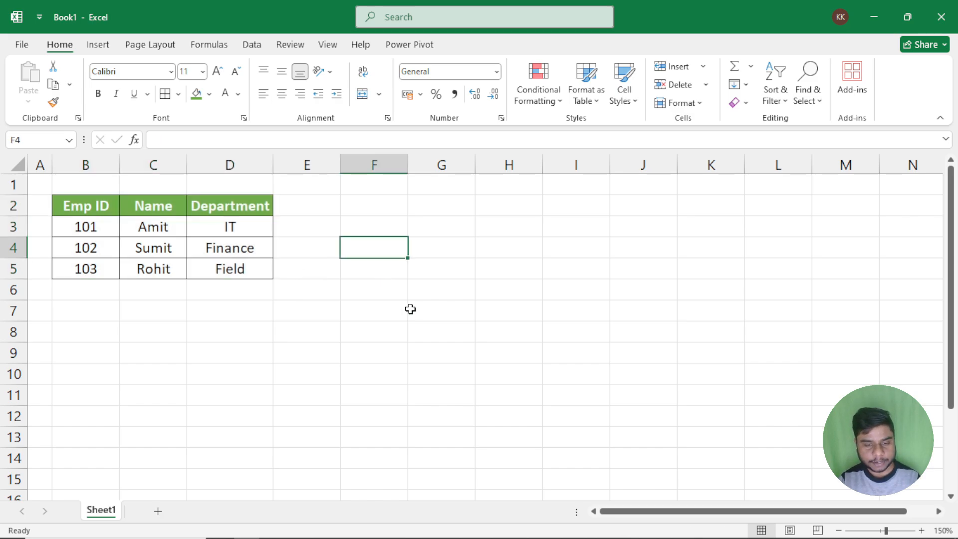
pyautogui.hotkey('ctrl', 'a')
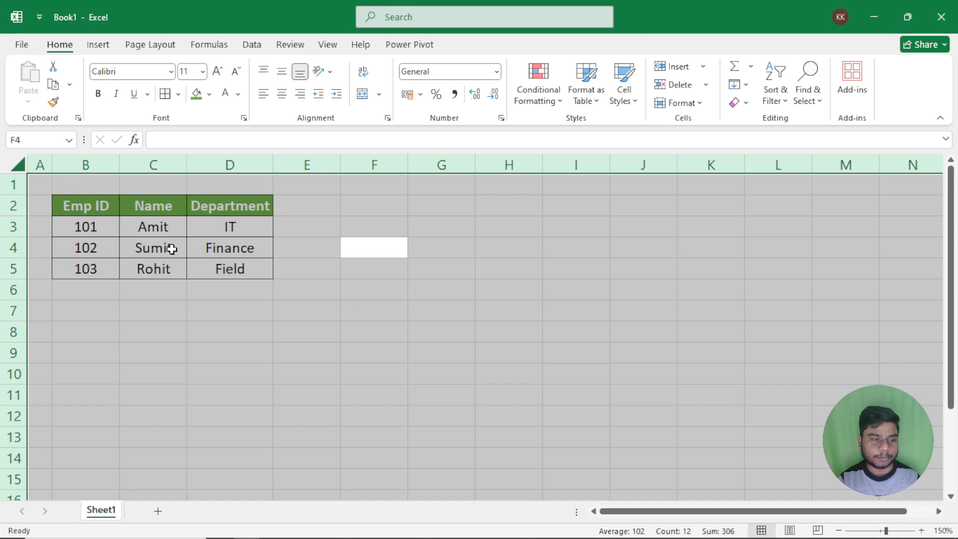
# Step: Copy the whole employee table B2:D5 and paste it at cell F2
pyautogui.click(165, 245)
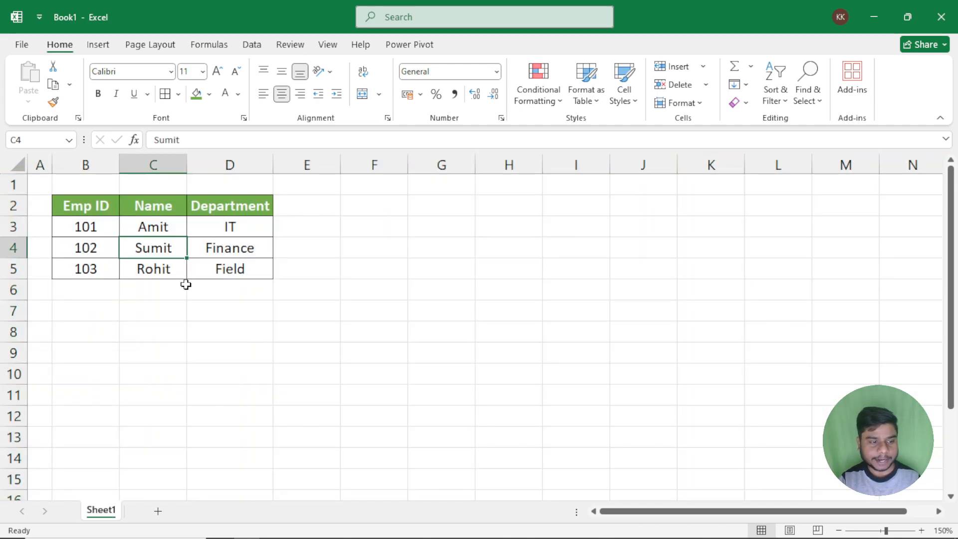
pyautogui.hotkey('ctrl', 'a')
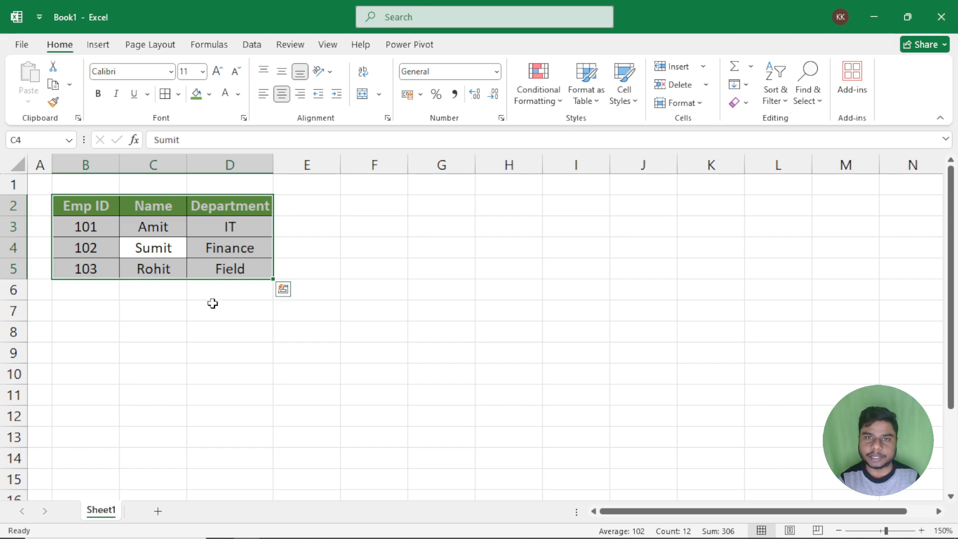
pyautogui.click(70, 84)
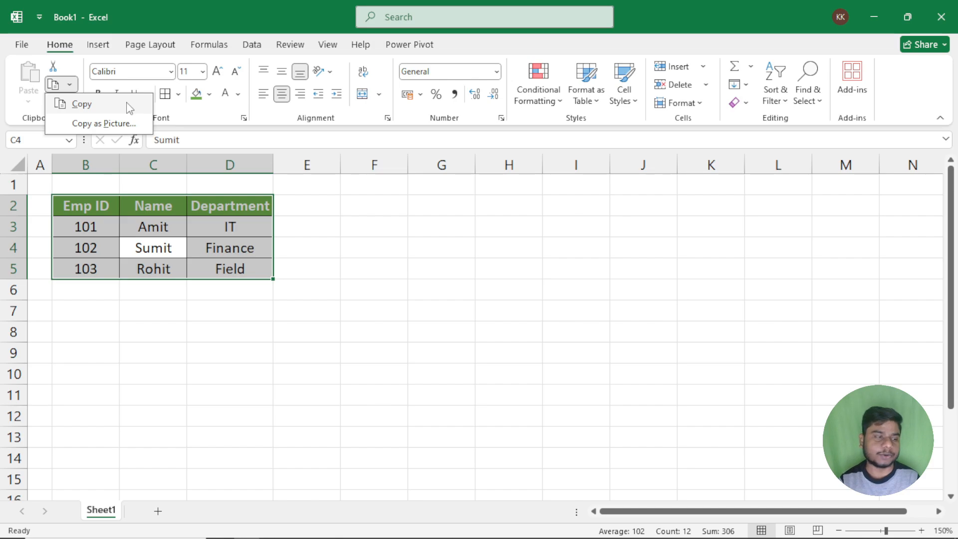
pyautogui.click(81, 104)
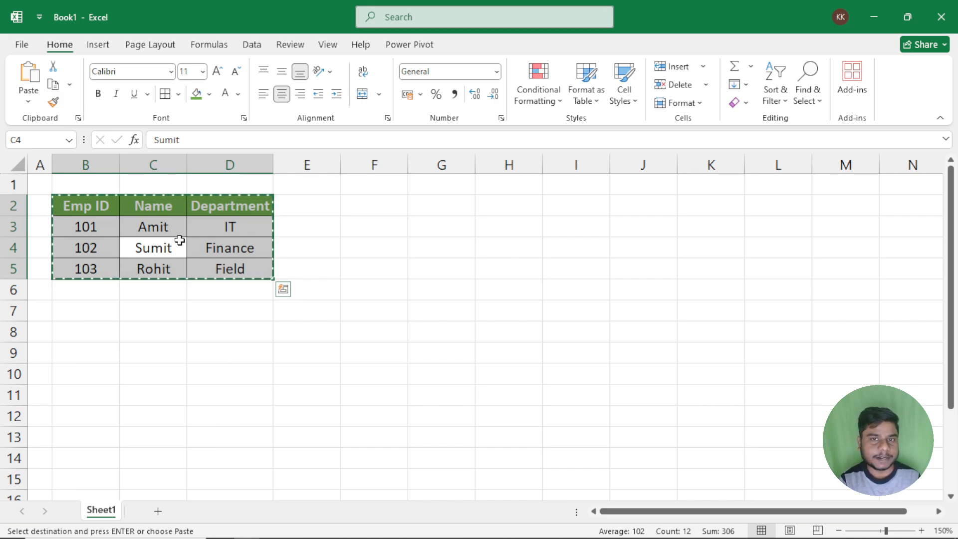
pyautogui.click(373, 213)
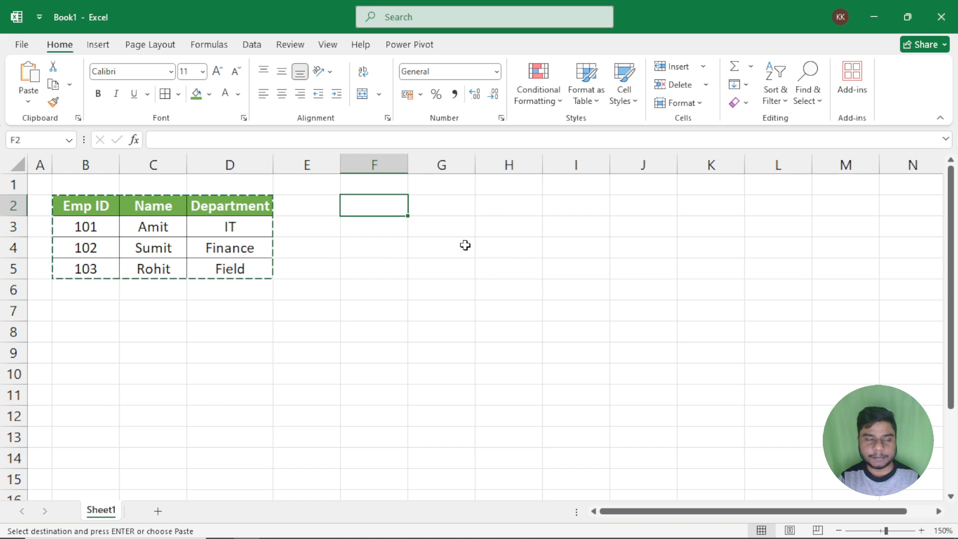
pyautogui.click(29, 74)
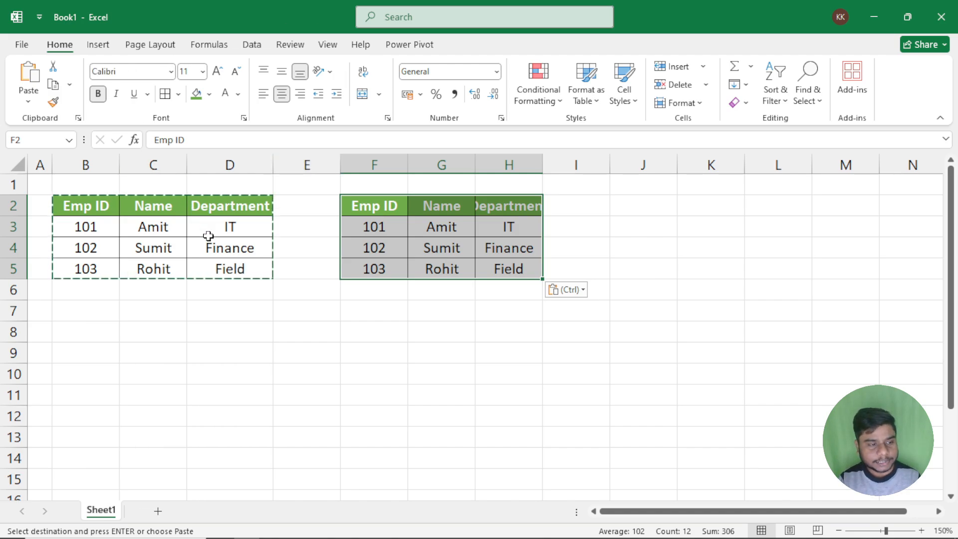
# Step: Paste further copies of the employee table at cells J2, F7 and J7, and end copy mode
pyautogui.click(638, 202)
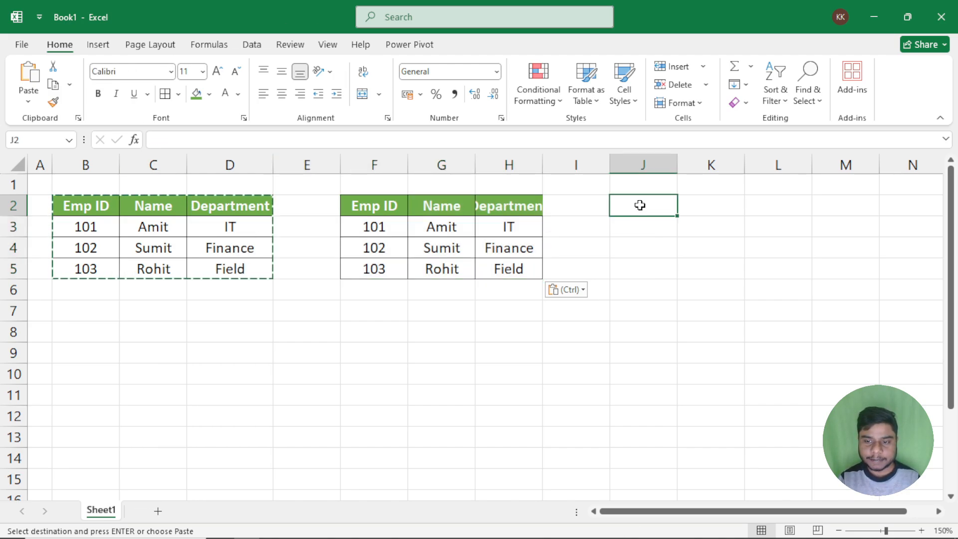
pyautogui.click(28, 75)
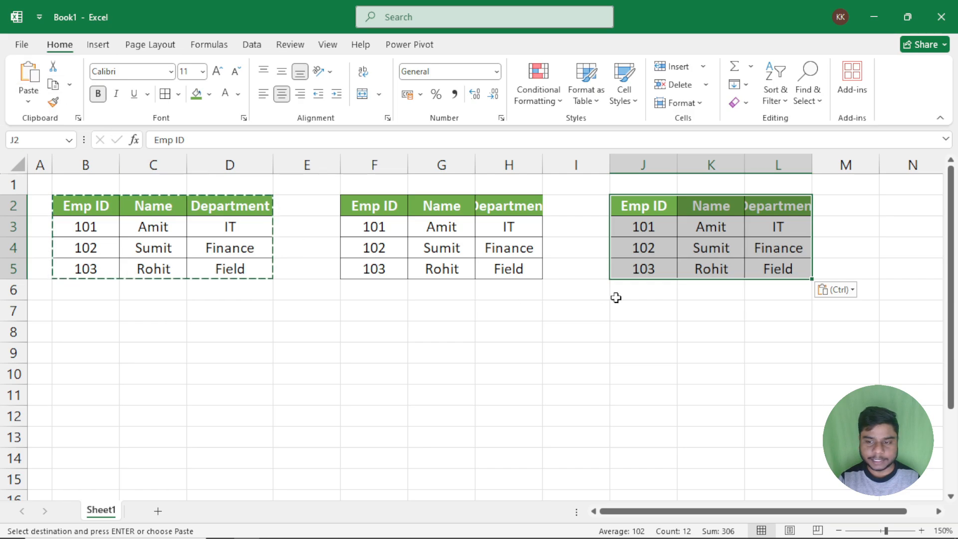
pyautogui.click(367, 311)
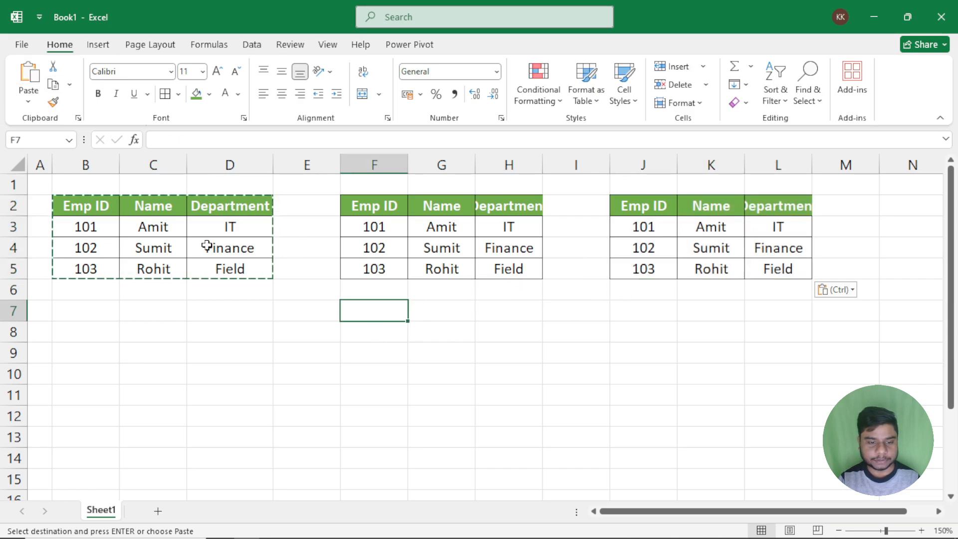
pyautogui.click(28, 74)
pyautogui.click(645, 318)
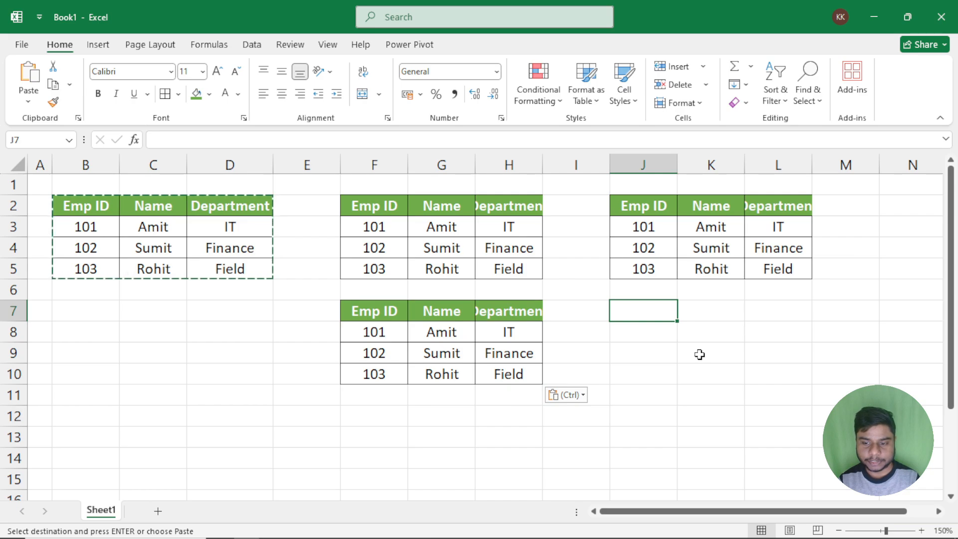
pyautogui.hotkey('ctrl', 'v')
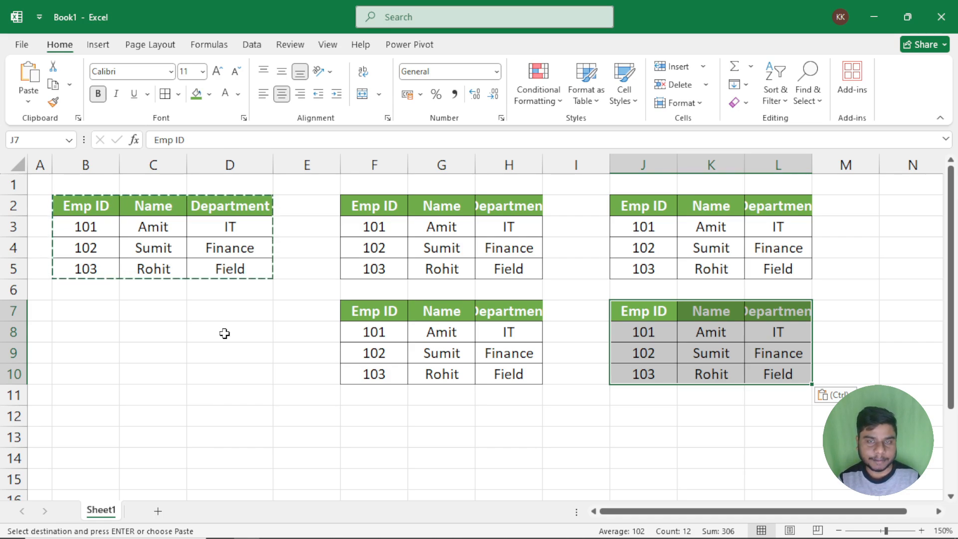
pyautogui.press('Escape')
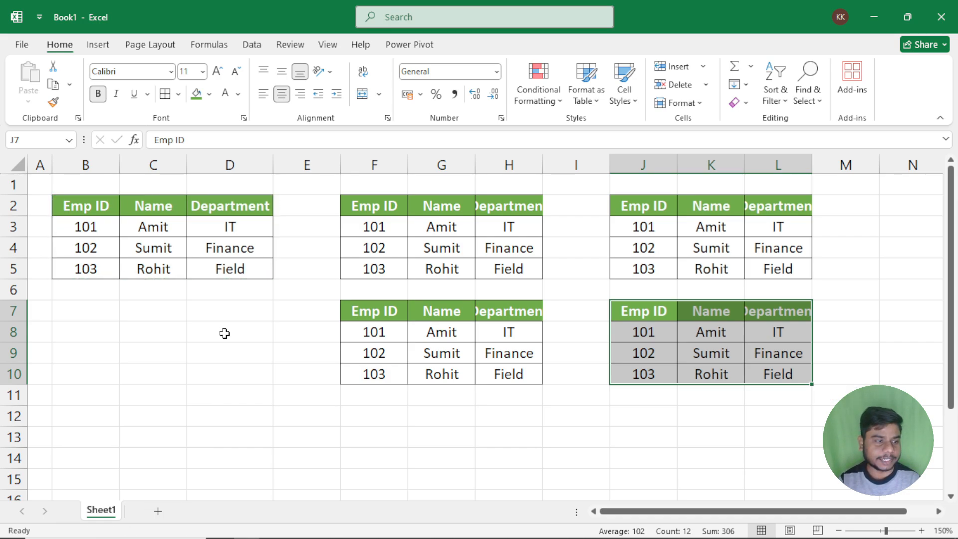
pyautogui.moveTo(68, 199); pyautogui.dragTo(232, 243)
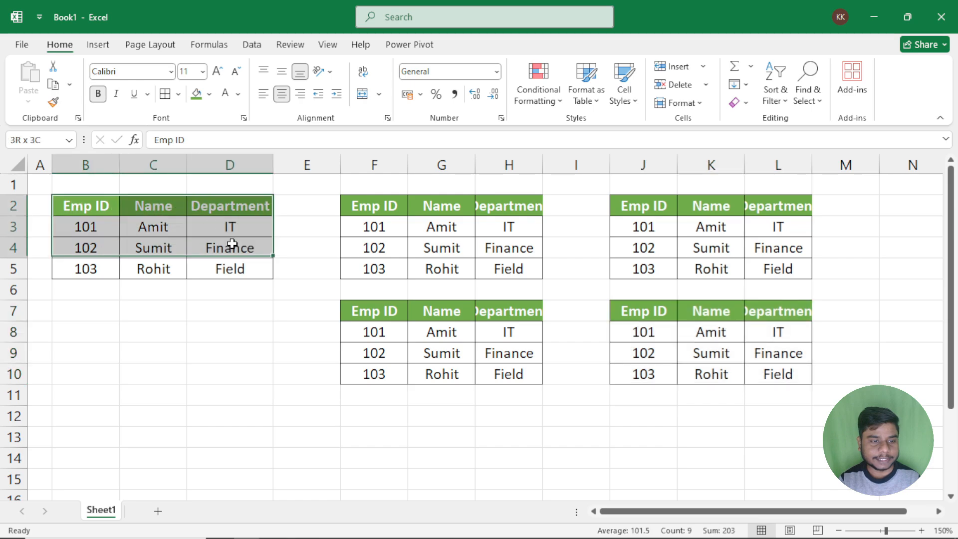
pyautogui.click(165, 221)
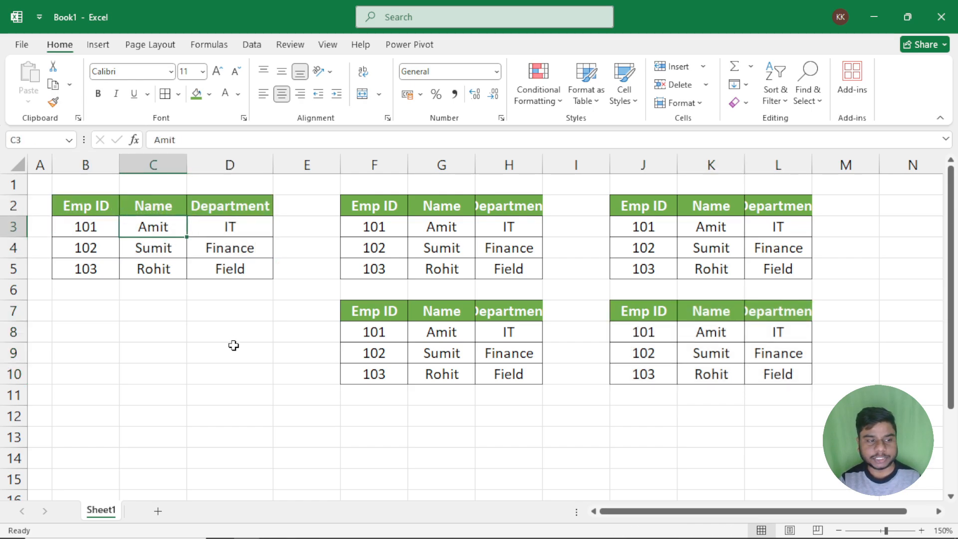
pyautogui.click(72, 326)
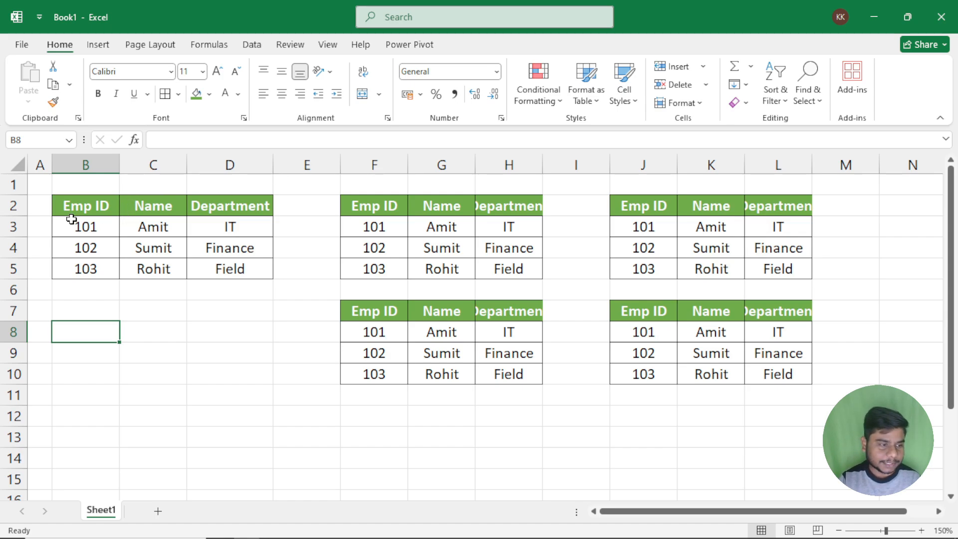
# Step: Copy the original table B2:D5 again, paste it at cells B8 and E13, and end copy mode
pyautogui.moveTo(74, 208); pyautogui.dragTo(233, 261)
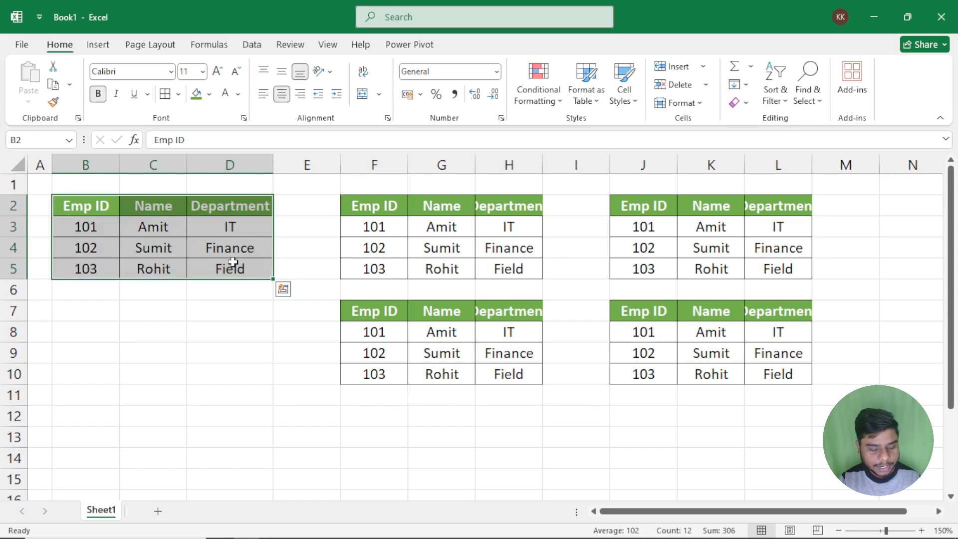
pyautogui.hotkey('ctrl', 'c')
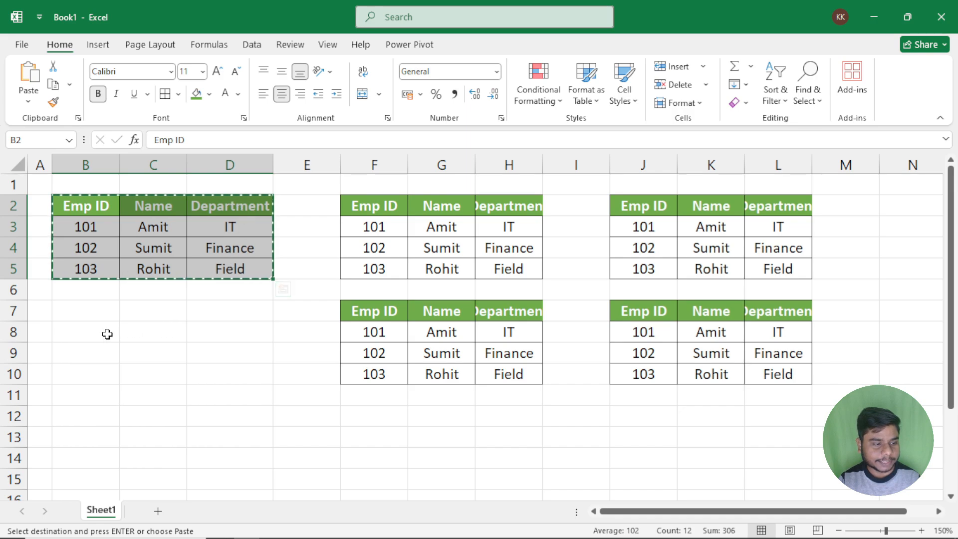
pyautogui.click(96, 332)
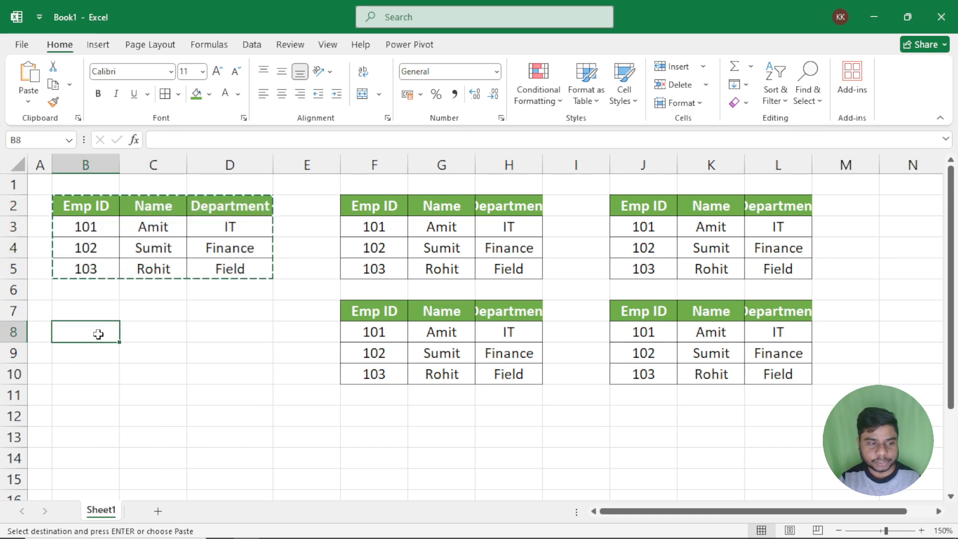
pyautogui.hotkey('ctrl', 'v')
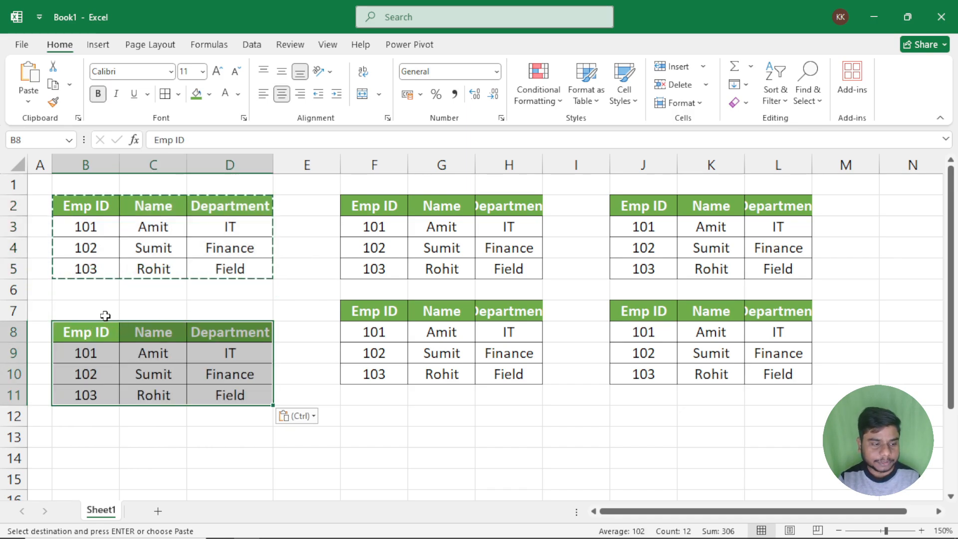
pyautogui.click(308, 439)
pyautogui.hotkey('ctrl', 'v')
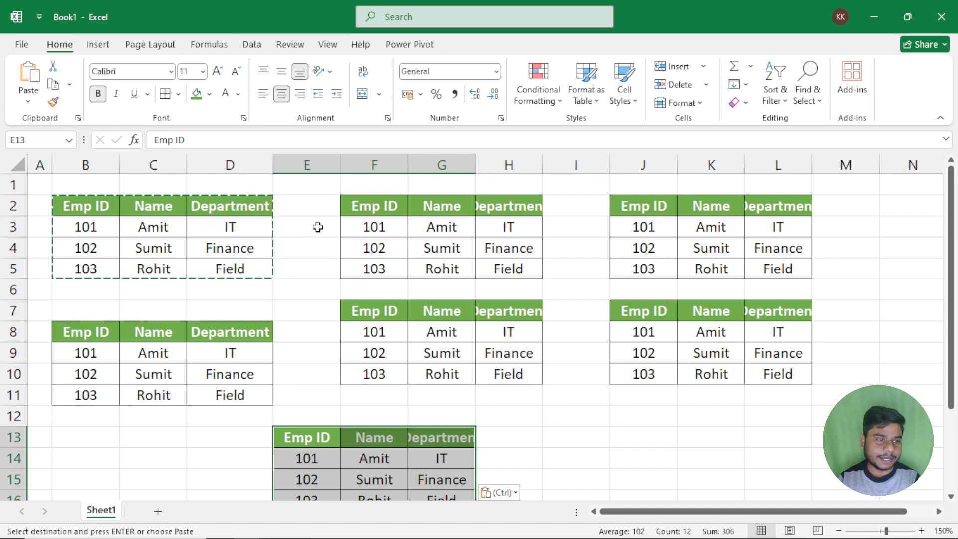
pyautogui.press('Escape')
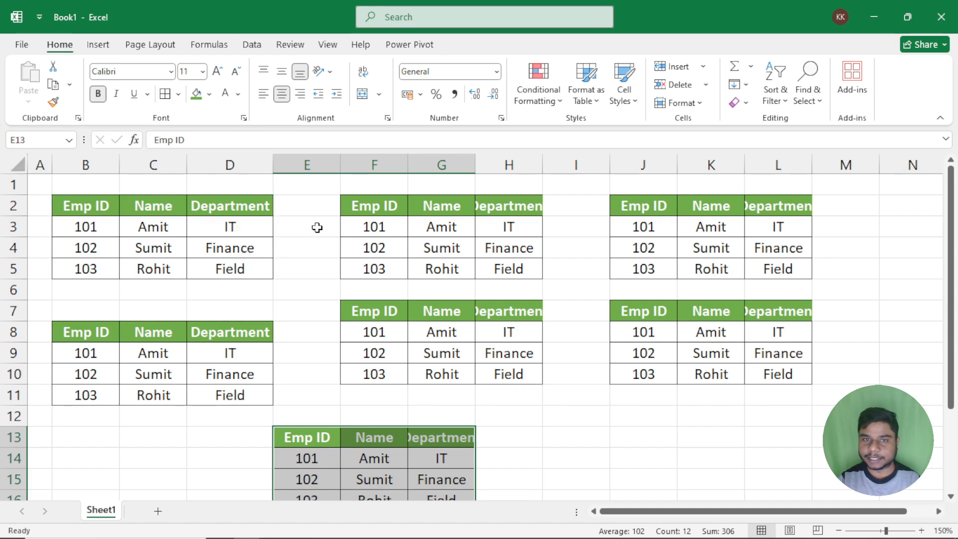
pyautogui.click(69, 85)
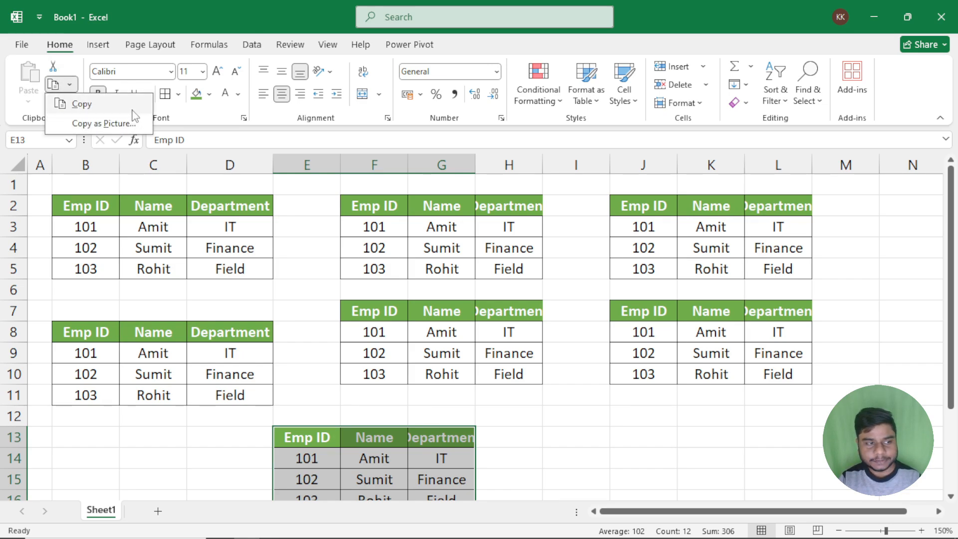
pyautogui.click(296, 250)
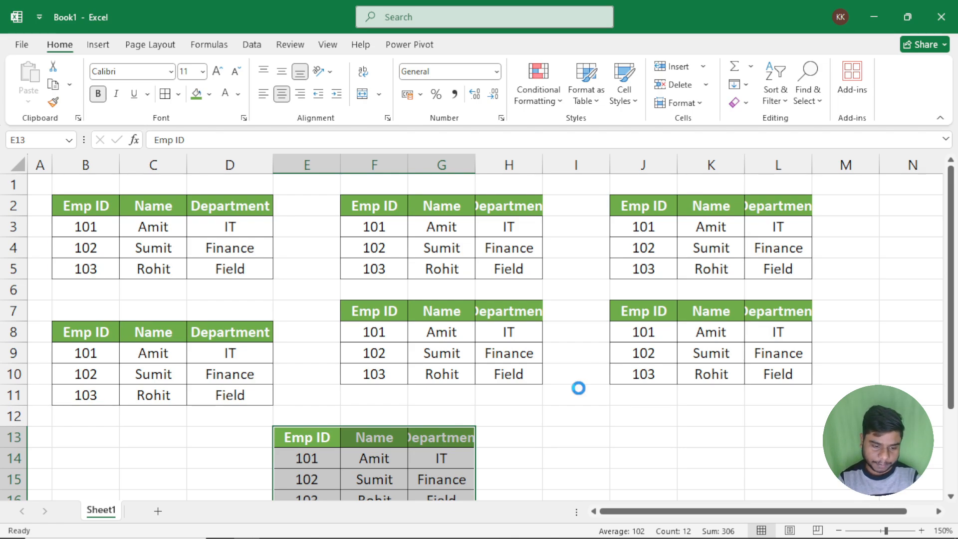
# Step: Undo the table pastes at E13, B8, J7, F7, J2 and F2
pyautogui.hotkey('ctrl', 'z')
pyautogui.hotkey('ctrl', 'z')
pyautogui.hotkey('ctrl', 'z')
pyautogui.hotkey('ctrl', 'z')
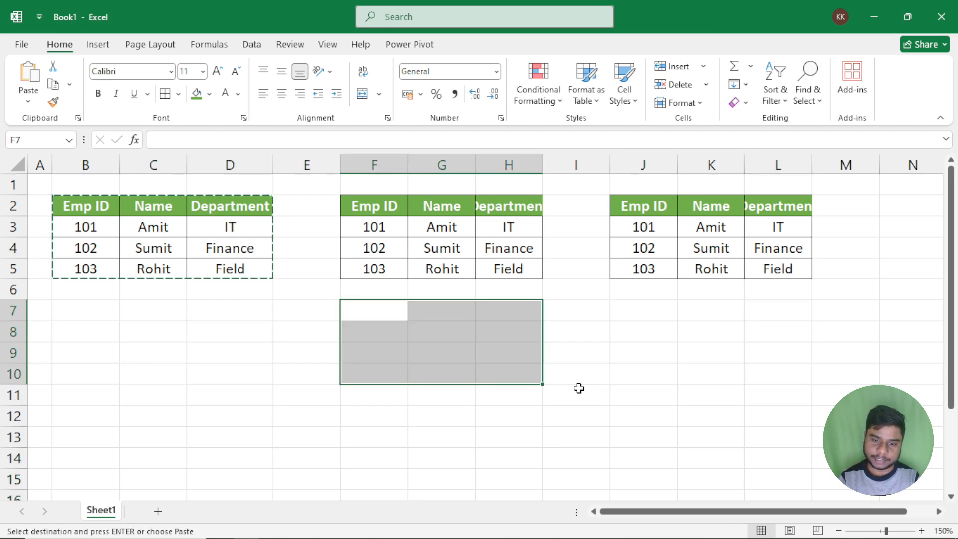
pyautogui.hotkey('ctrl', 'z')
pyautogui.hotkey('ctrl', 'z')
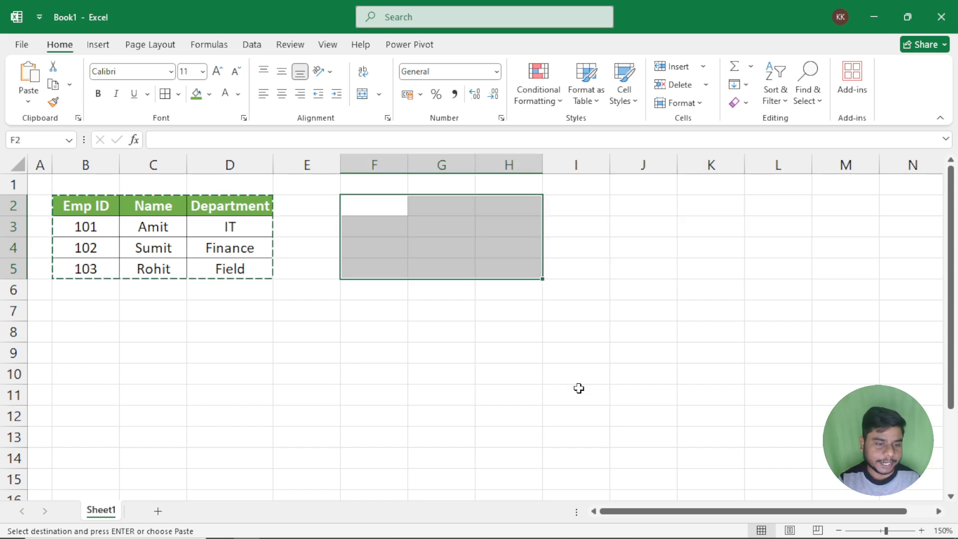
# Step: Add the Undo command to the Quick Access Toolbar
pyautogui.click(39, 17)
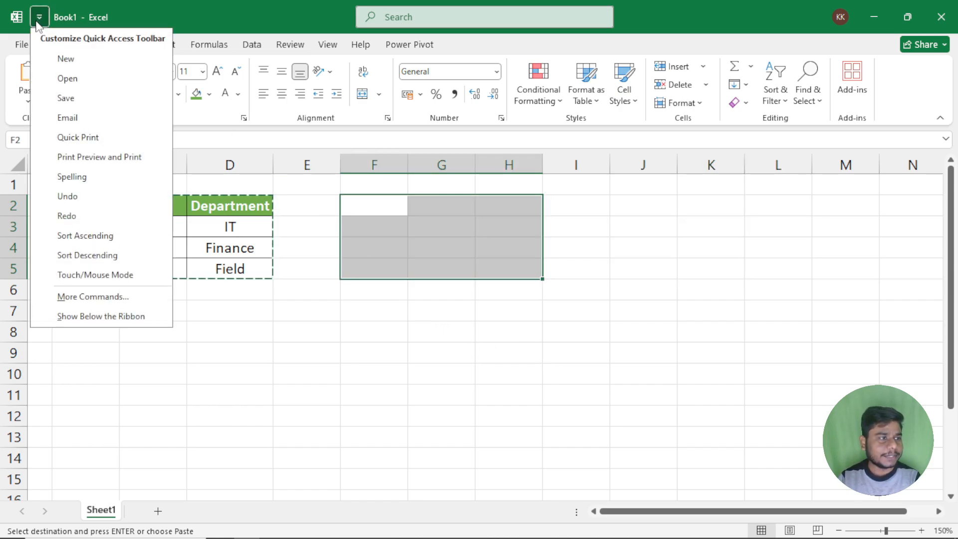
pyautogui.click(81, 202)
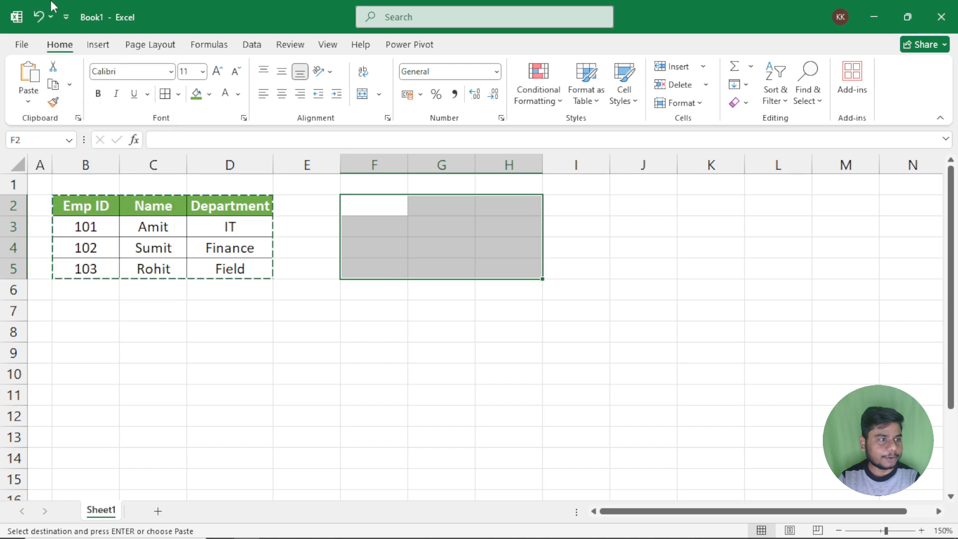
# Step: Add the Redo command to the Quick Access Toolbar, then undo the restored table paste at F2 and end copy mode
pyautogui.click(66, 17)
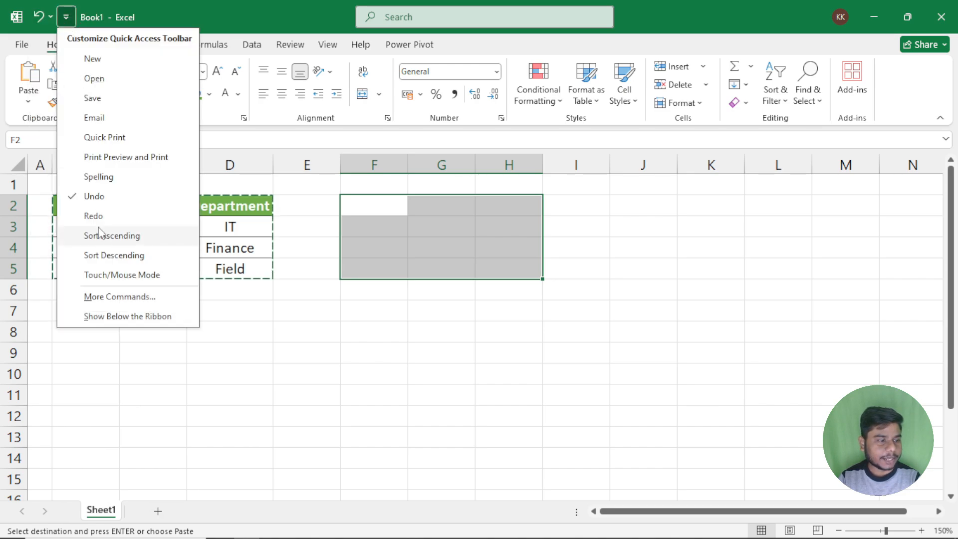
pyautogui.click(89, 214)
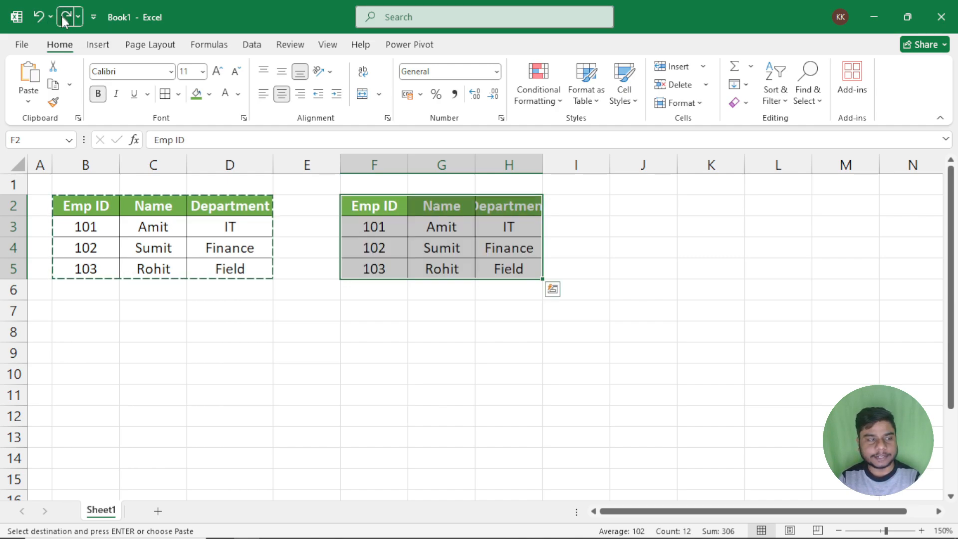
pyautogui.click(36, 17)
pyautogui.click(483, 374)
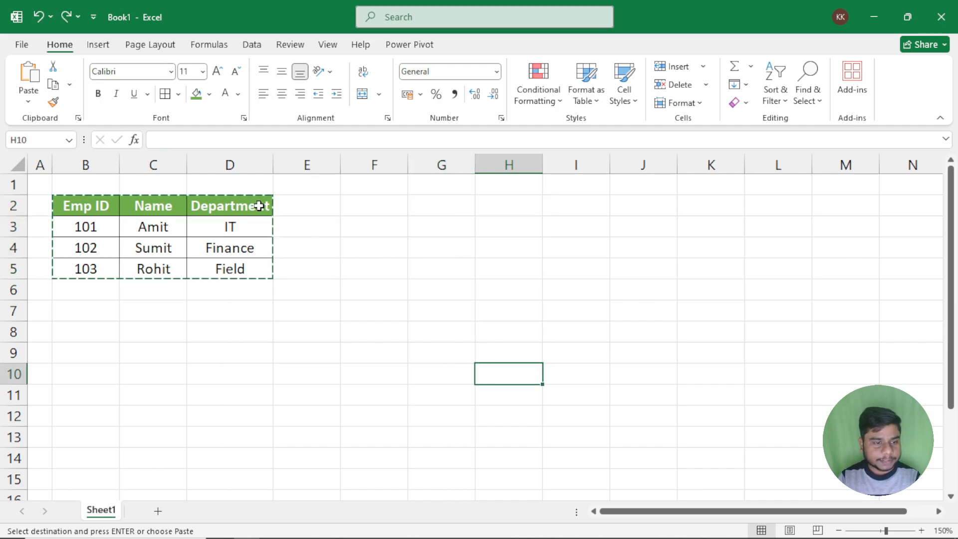
pyautogui.press('Escape')
# Step: Copy the employee table B2:D5 as a picture, with the appearance as shown on screen and the Picture format
pyautogui.click(70, 84)
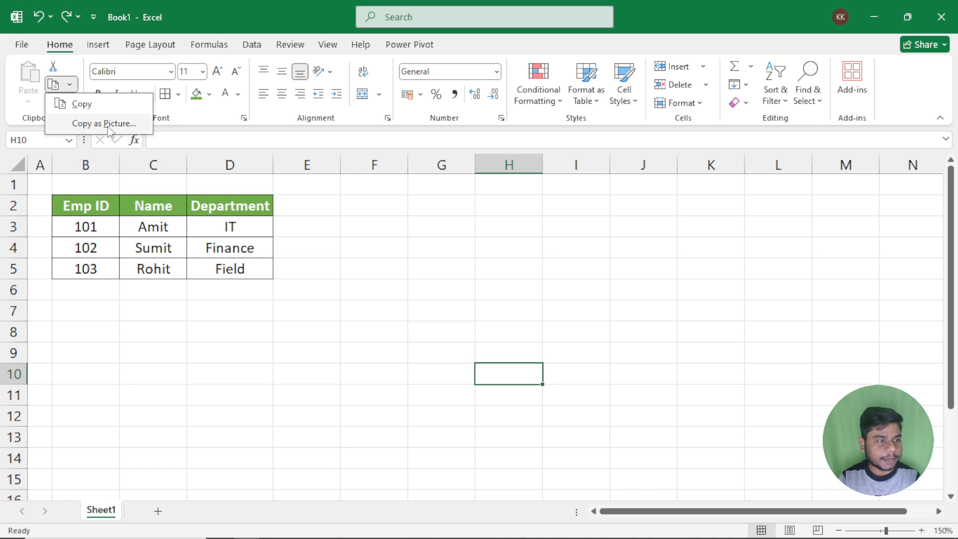
pyautogui.click(183, 249)
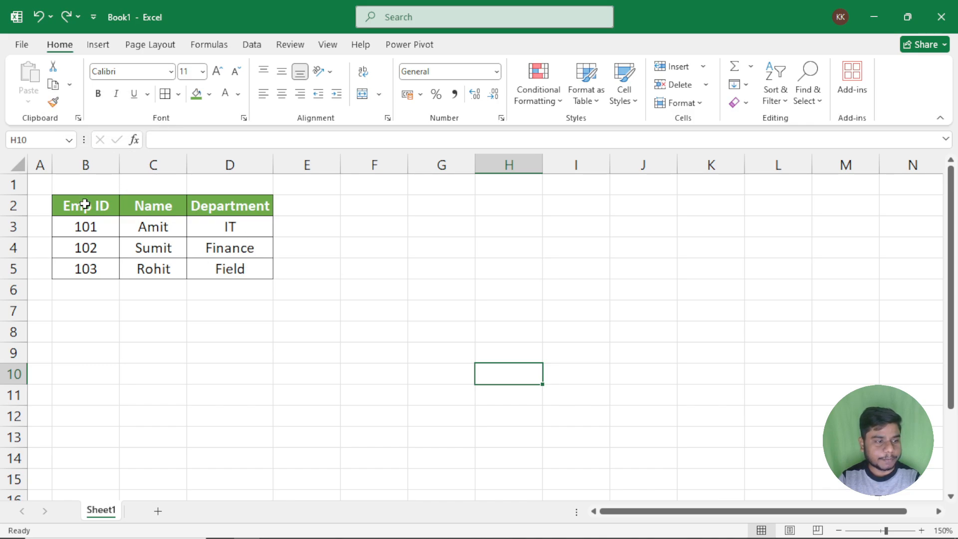
pyautogui.moveTo(85, 204); pyautogui.dragTo(223, 268)
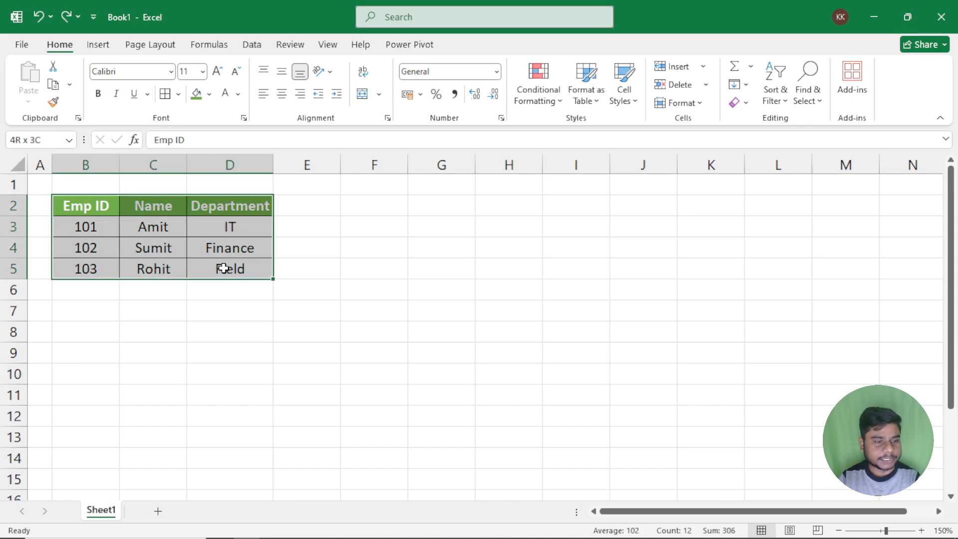
pyautogui.click(69, 85)
pyautogui.click(80, 123)
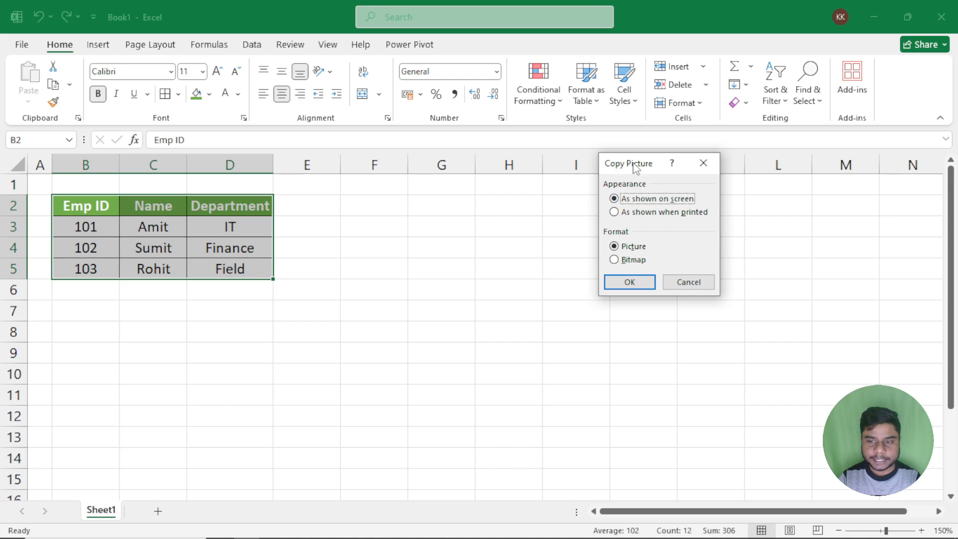
pyautogui.moveTo(632, 162); pyautogui.dragTo(407, 138)
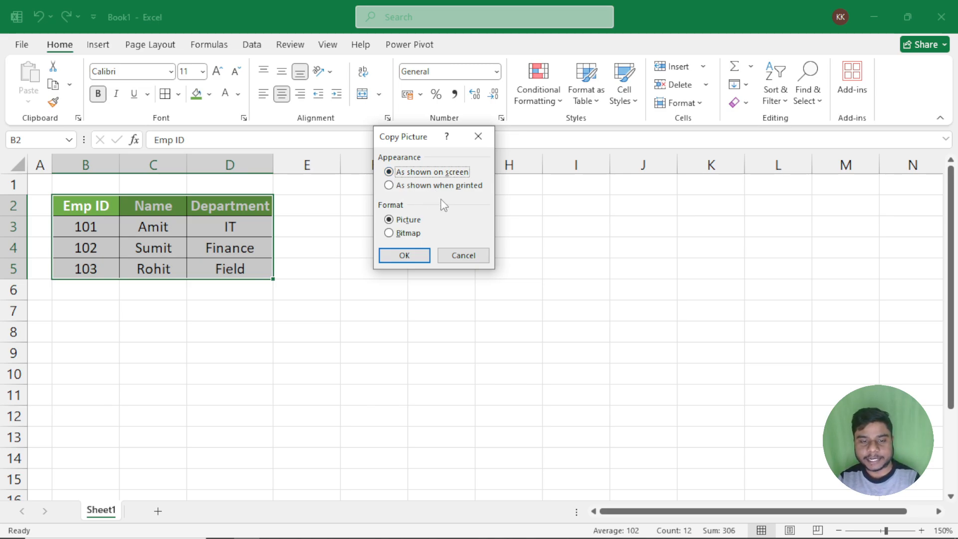
pyautogui.click(411, 182)
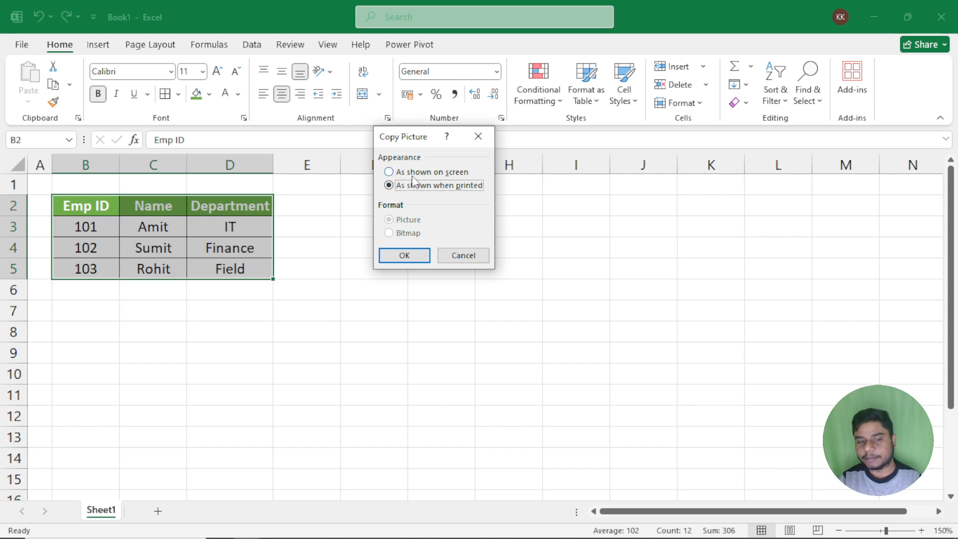
pyautogui.click(413, 173)
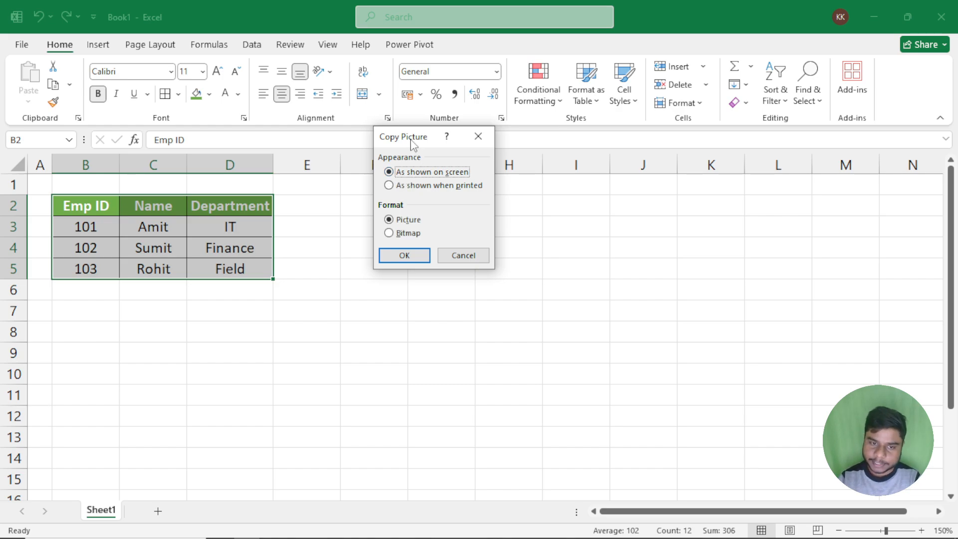
pyautogui.moveTo(413, 145); pyautogui.dragTo(406, 154)
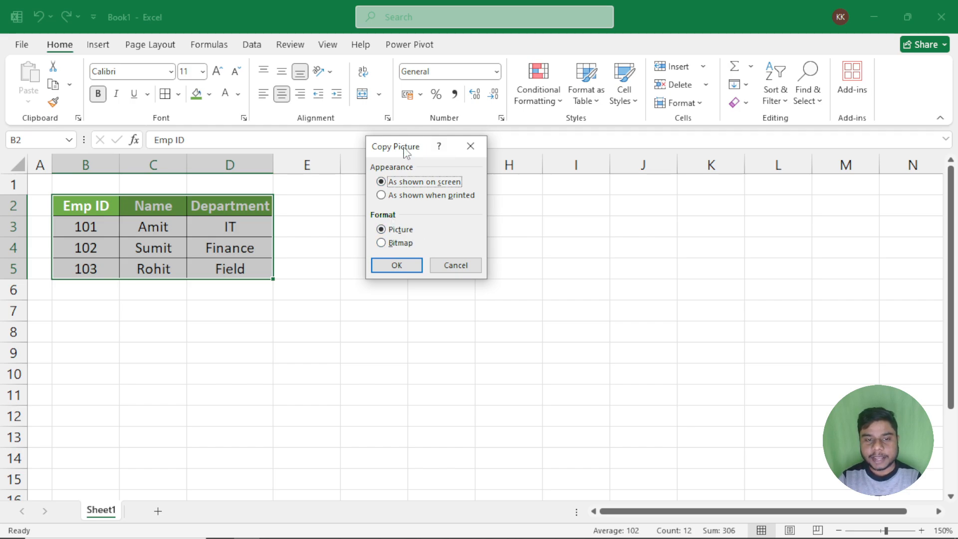
pyautogui.moveTo(408, 153); pyautogui.dragTo(464, 173)
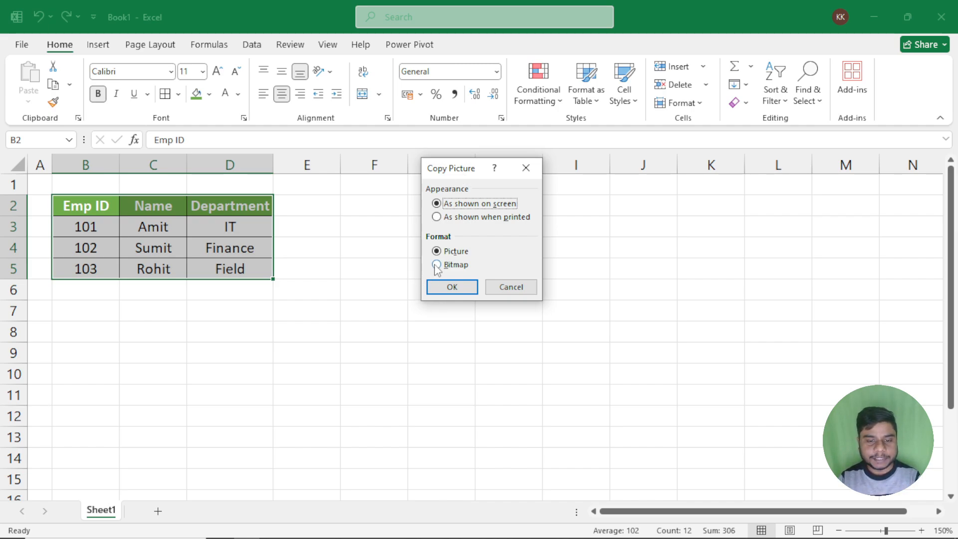
pyautogui.click(442, 288)
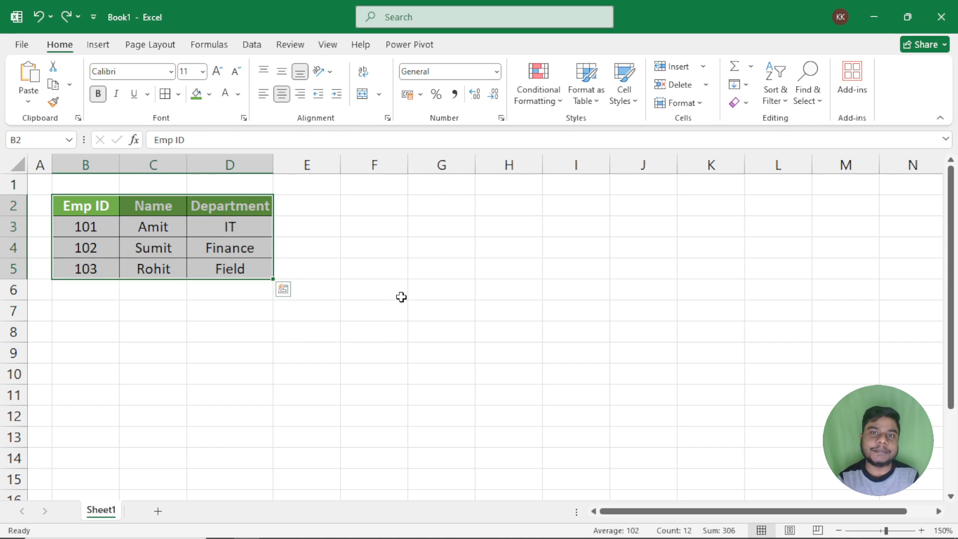
# Step: Paste the table picture at cell F2 and move it closer to the original table, starting in column E
pyautogui.click(377, 206)
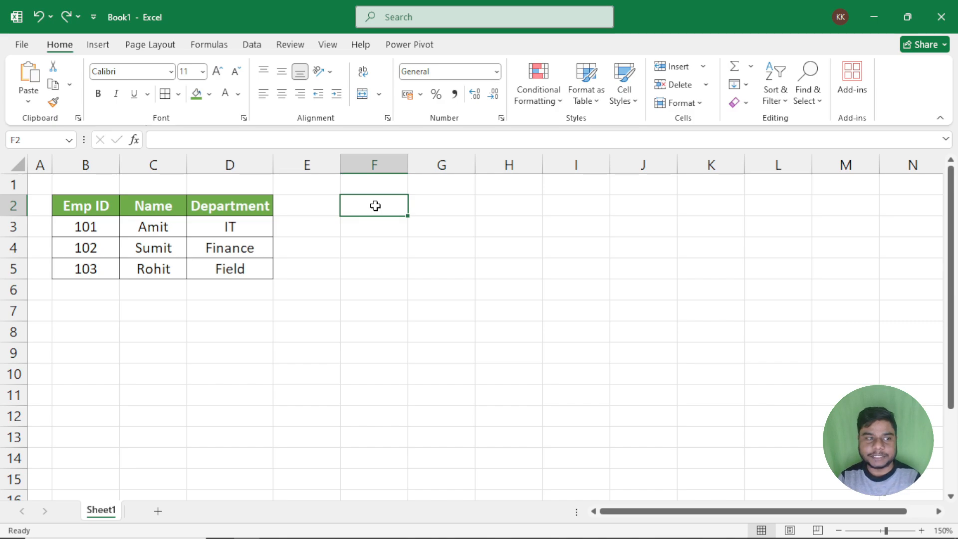
pyautogui.click(36, 73)
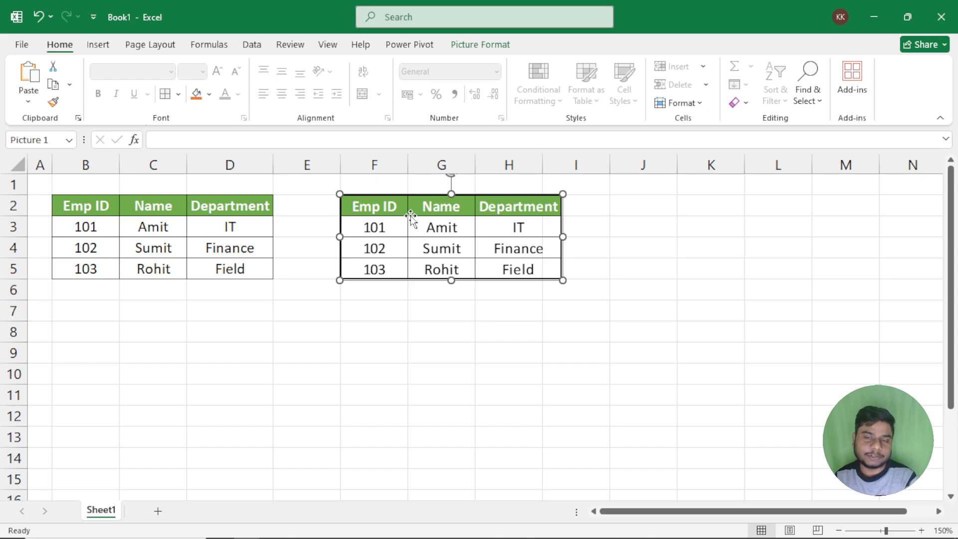
pyautogui.moveTo(410, 217); pyautogui.dragTo(374, 220)
# Step: Move the pasted picture over the original table's Department column, then back to column E beside the table
pyautogui.moveTo(95, 206); pyautogui.dragTo(258, 206)
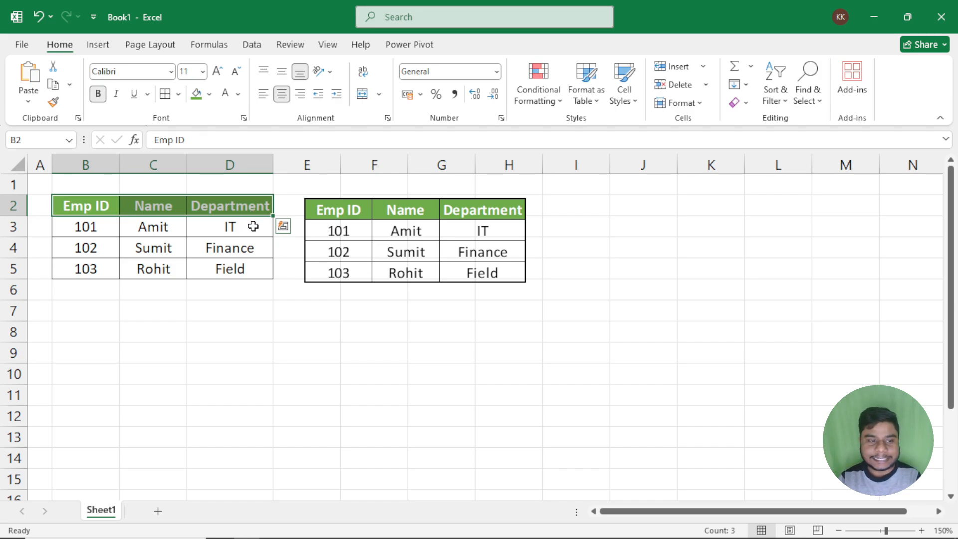
pyautogui.moveTo(88, 231); pyautogui.dragTo(237, 275)
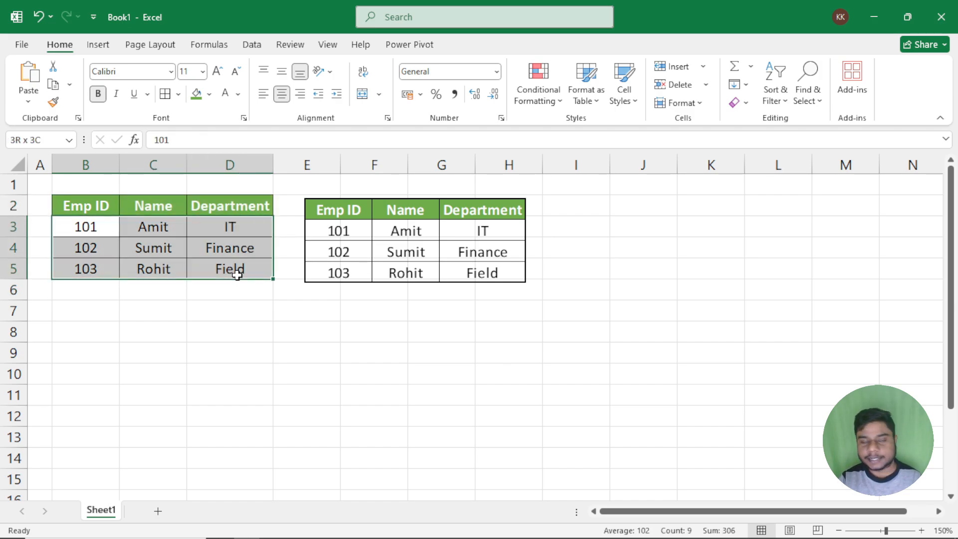
pyautogui.click(344, 221)
pyautogui.moveTo(345, 210); pyautogui.dragTo(275, 216)
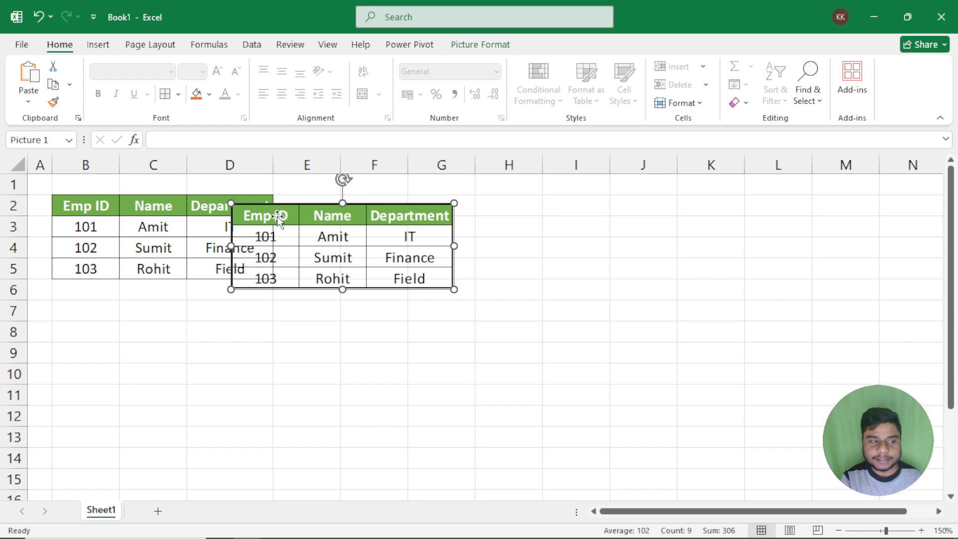
pyautogui.moveTo(278, 215)
pyautogui.mouseDown()
pyautogui.moveTo(277, 228)
pyautogui.moveTo(284, 189)
pyautogui.moveTo(269, 219)
pyautogui.moveTo(271, 200)
pyautogui.mouseUp()
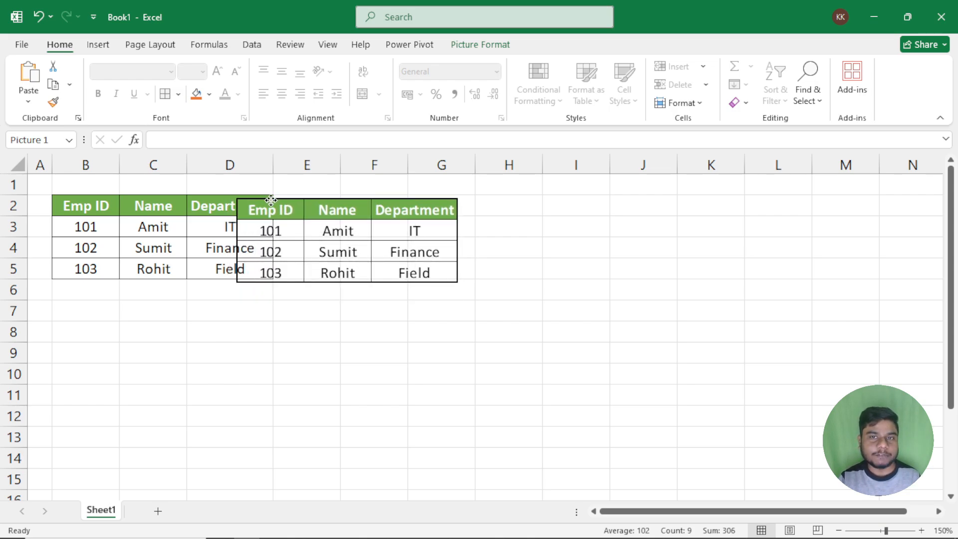
pyautogui.moveTo(271, 200); pyautogui.dragTo(330, 196)
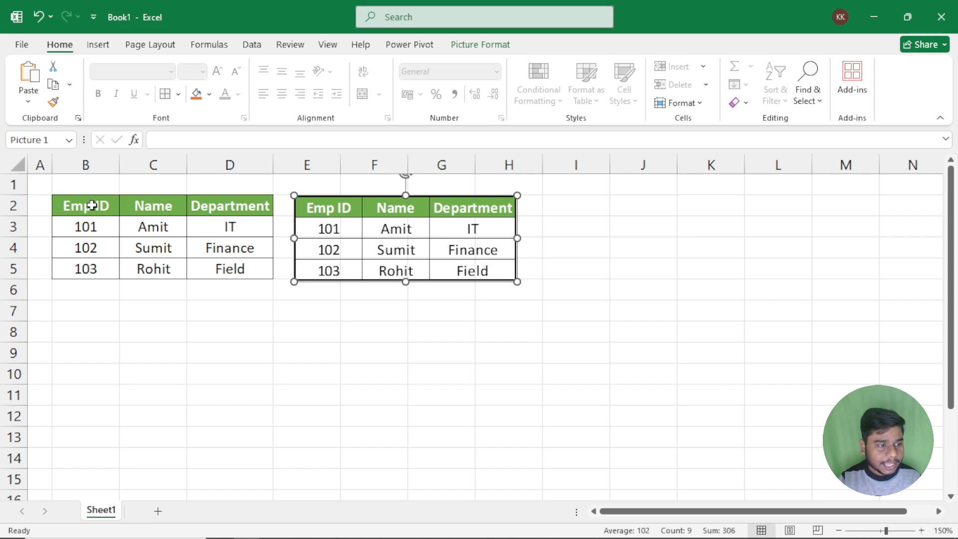
# Step: Copy the table B2:D5 as a picture as shown on screen in Bitmap format, and paste it at cell I2
pyautogui.moveTo(95, 205); pyautogui.dragTo(219, 269)
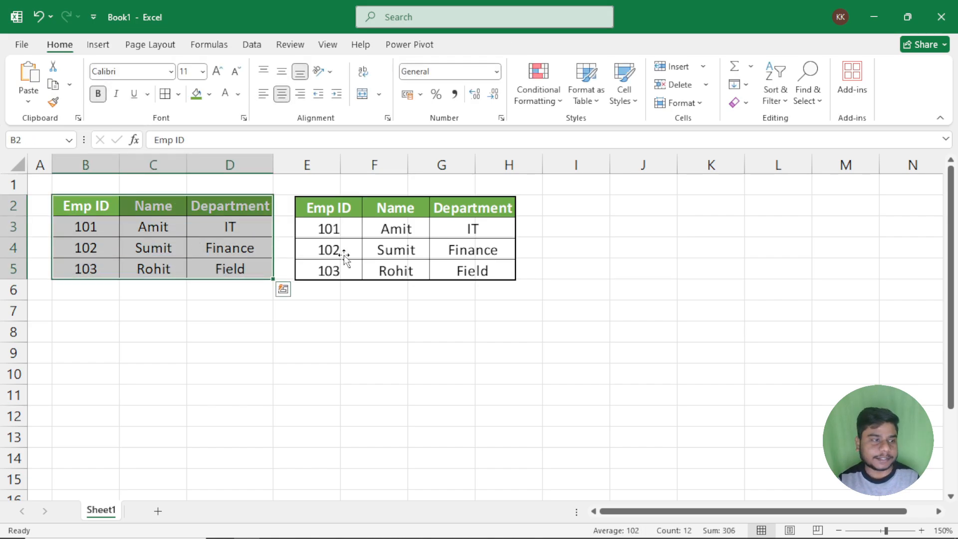
pyautogui.click(70, 85)
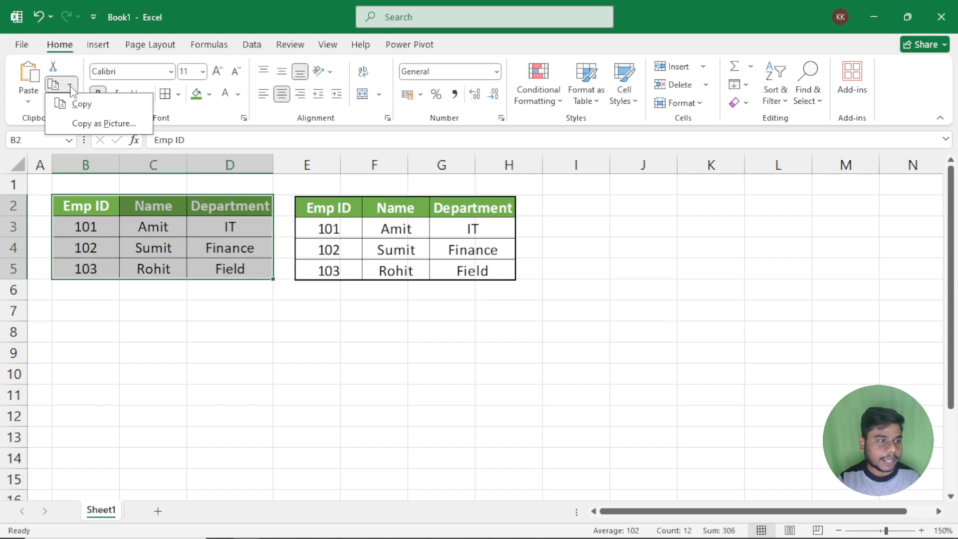
pyautogui.click(88, 125)
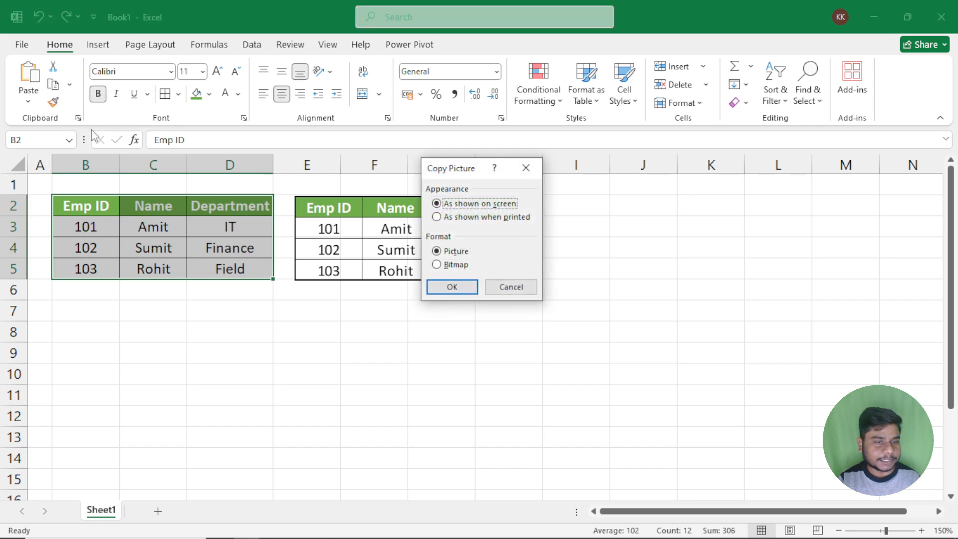
pyautogui.click(451, 265)
pyautogui.click(451, 286)
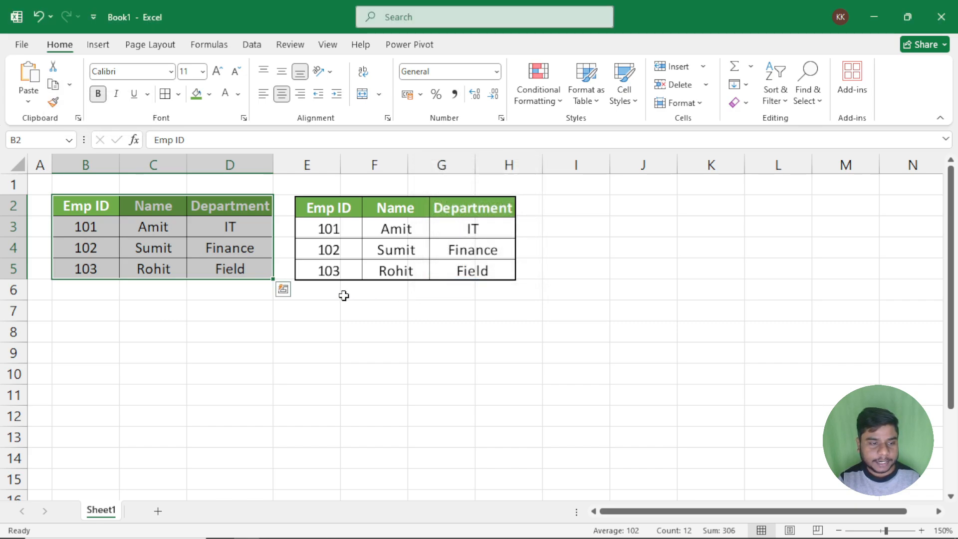
pyautogui.click(570, 207)
pyautogui.click(29, 75)
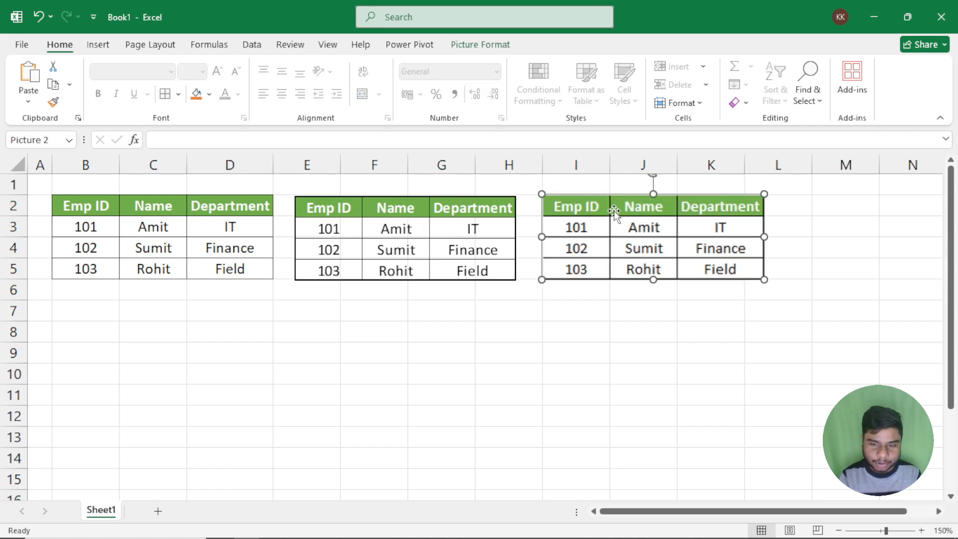
# Step: Try the bitmap picture over the first picture, then arrange both pictures side by side with the original table
pyautogui.moveTo(613, 211); pyautogui.dragTo(524, 221)
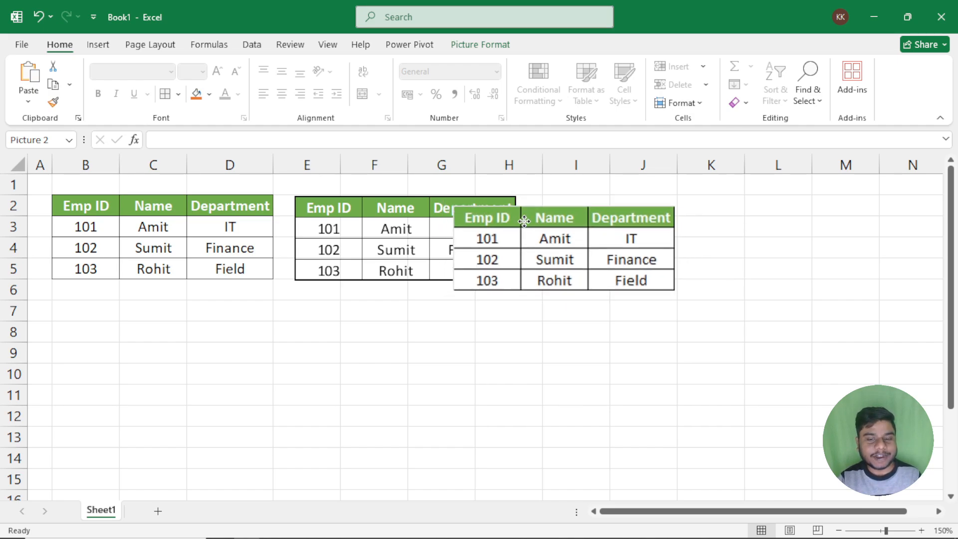
pyautogui.moveTo(524, 221); pyautogui.dragTo(614, 212)
pyautogui.click(483, 219)
pyautogui.moveTo(484, 219)
pyautogui.mouseDown()
pyautogui.moveTo(433, 216)
pyautogui.moveTo(454, 227)
pyautogui.moveTo(444, 208)
pyautogui.moveTo(433, 220)
pyautogui.moveTo(443, 237)
pyautogui.moveTo(470, 225)
pyautogui.moveTo(446, 251)
pyautogui.moveTo(457, 264)
pyautogui.moveTo(448, 253)
pyautogui.moveTo(483, 219)
pyautogui.mouseUp()
pyautogui.moveTo(573, 222); pyautogui.dragTo(554, 215)
# Step: Copy the table B2:D5 as a picture with the appearance as shown when printed
pyautogui.click(69, 84)
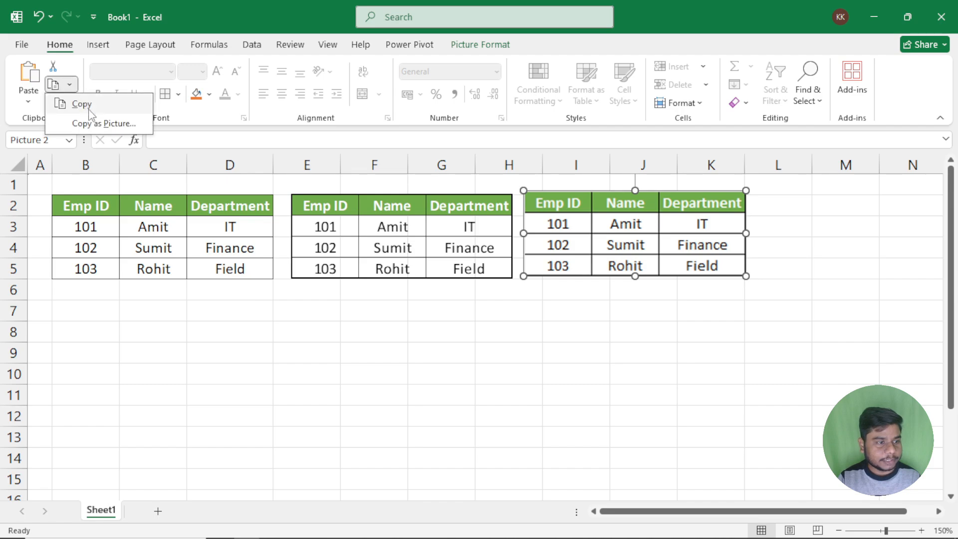
pyautogui.click(78, 202)
pyautogui.moveTo(78, 203); pyautogui.dragTo(203, 269)
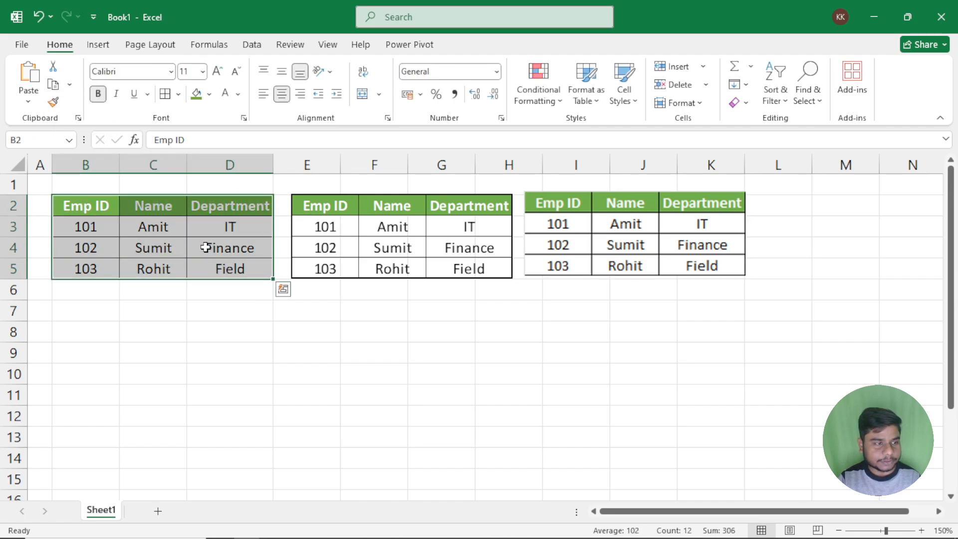
pyautogui.click(69, 84)
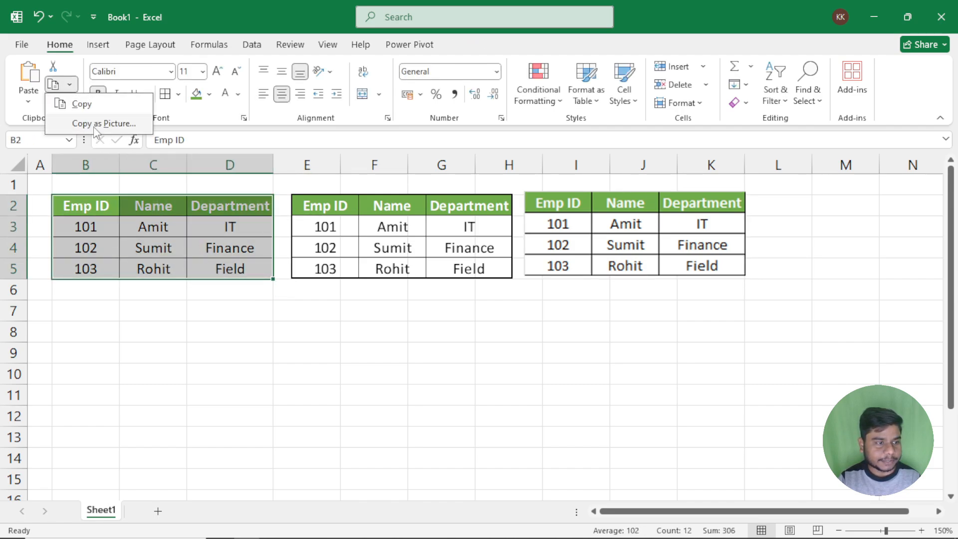
pyautogui.click(95, 124)
pyautogui.moveTo(435, 179); pyautogui.dragTo(398, 167)
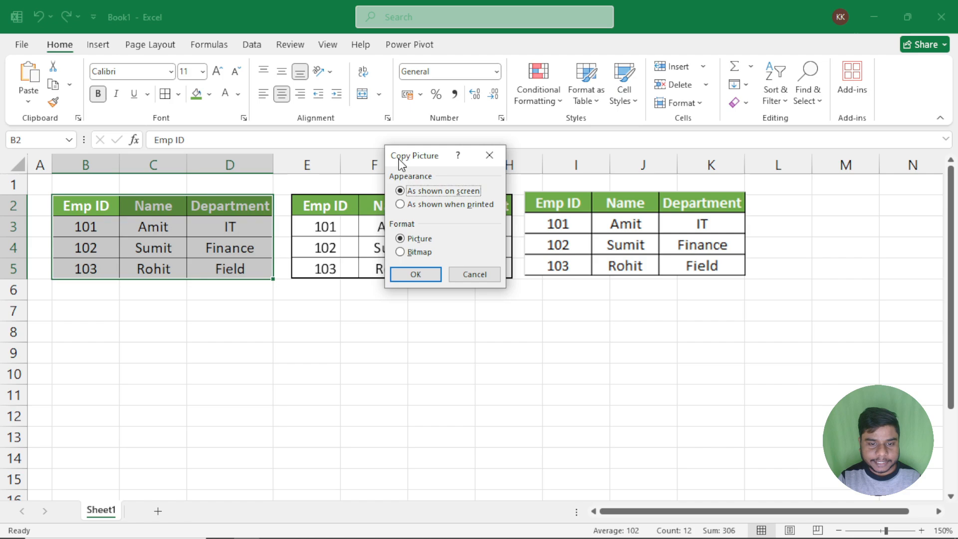
pyautogui.click(427, 208)
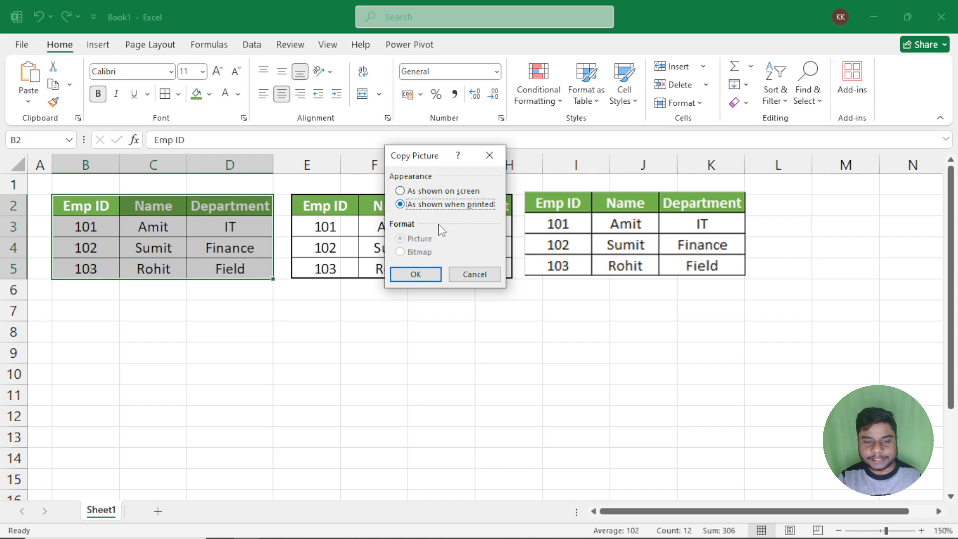
pyautogui.click(430, 193)
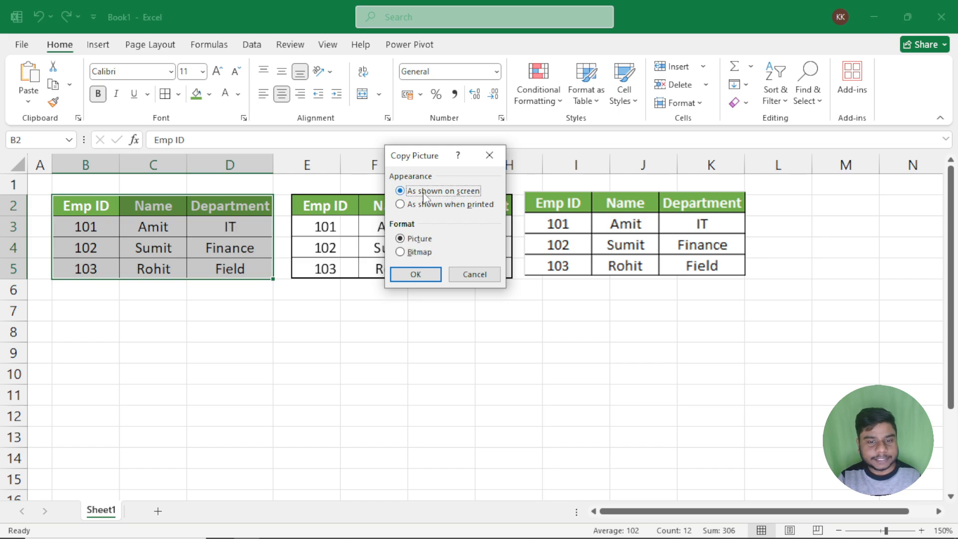
pyautogui.click(421, 207)
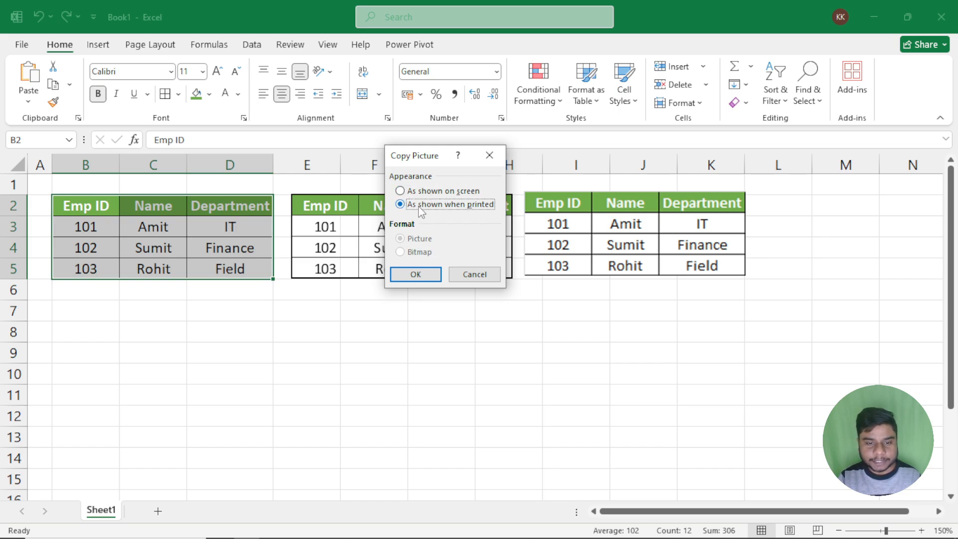
pyautogui.click(419, 273)
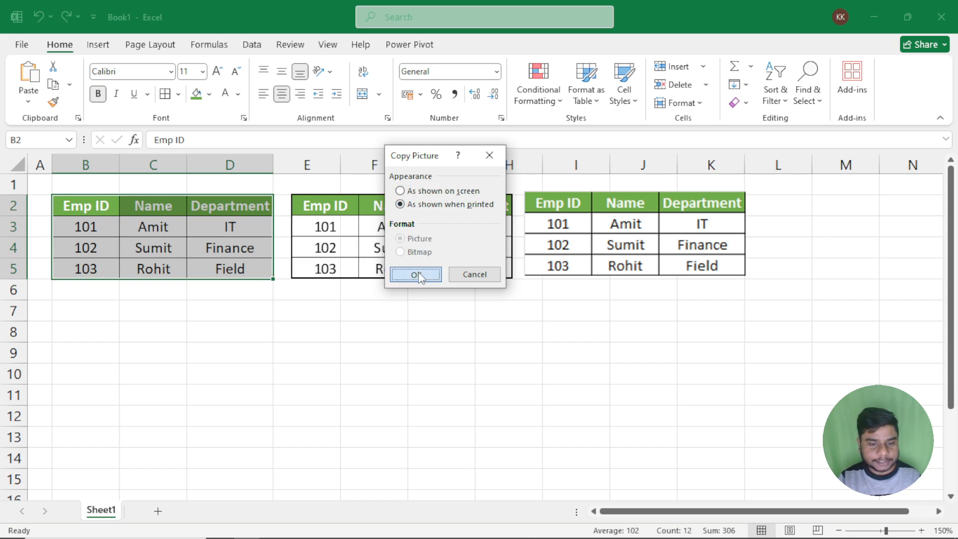
# Step: Paste the as-printed picture at cell D7 and move it beneath the first picture, starting in column E
pyautogui.click(239, 319)
pyautogui.click(28, 75)
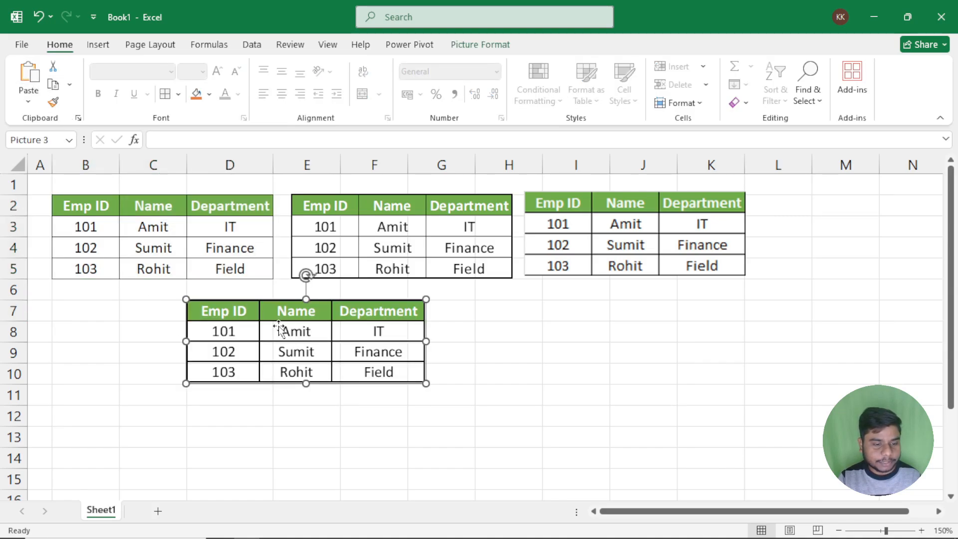
pyautogui.moveTo(279, 329); pyautogui.dragTo(392, 351)
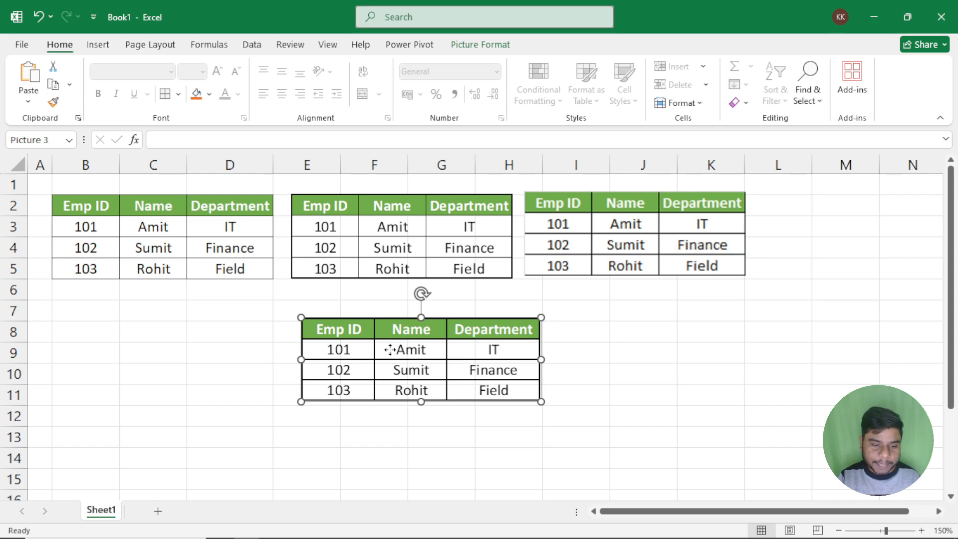
pyautogui.moveTo(390, 349); pyautogui.dragTo(369, 332)
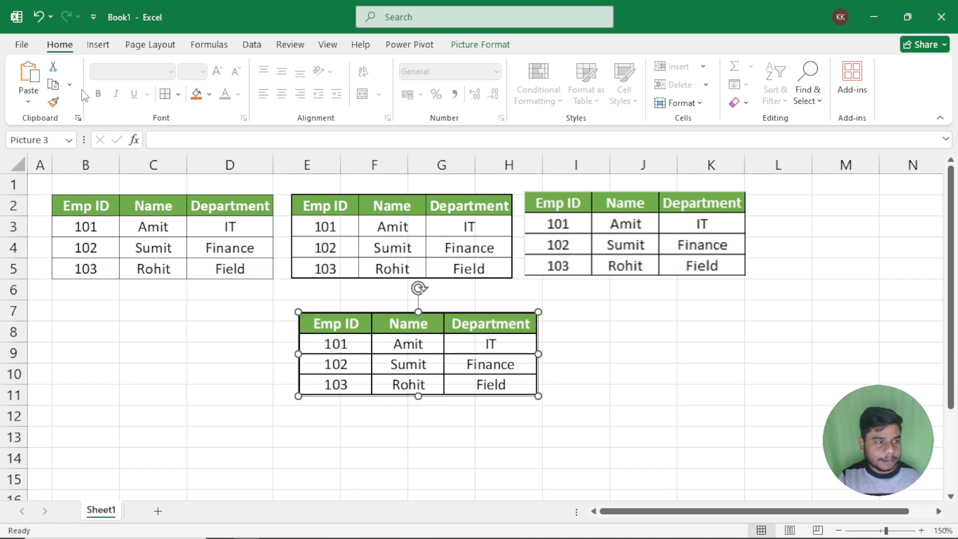
pyautogui.click(69, 84)
pyautogui.click(84, 123)
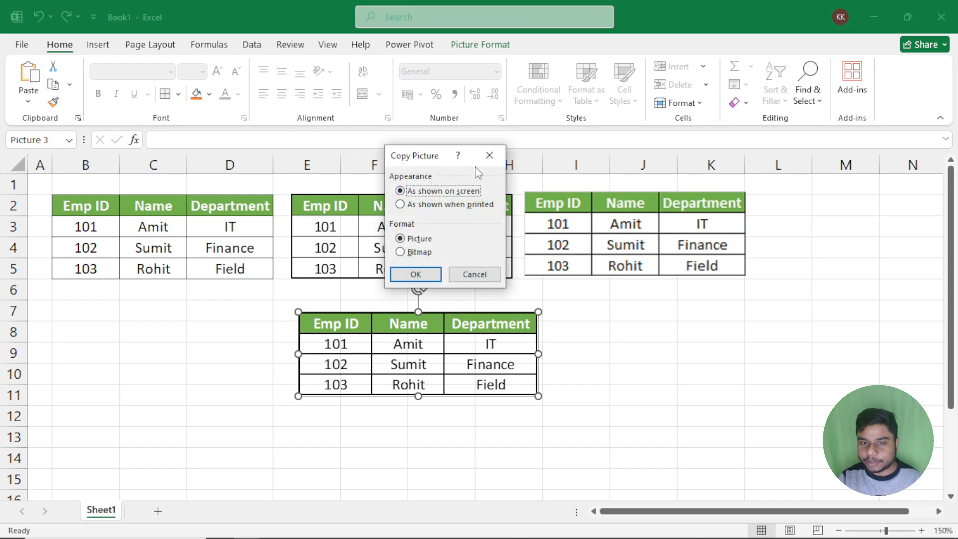
pyautogui.click(490, 155)
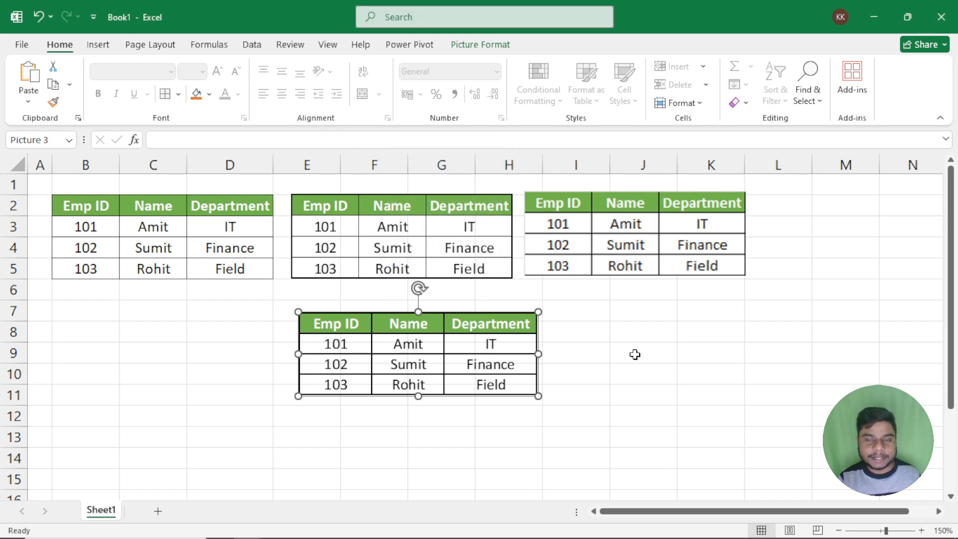